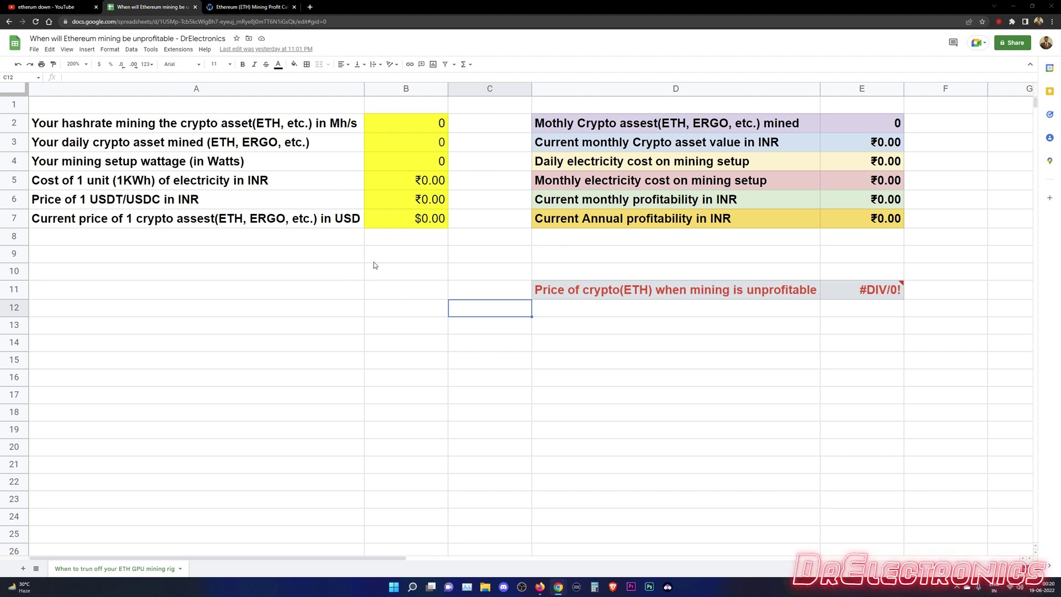
# On WhatToMine, calculate GPU mining profitability from the home page and open the Ethereum (ETH) calculator from the results.
pyautogui.click(252, 7)
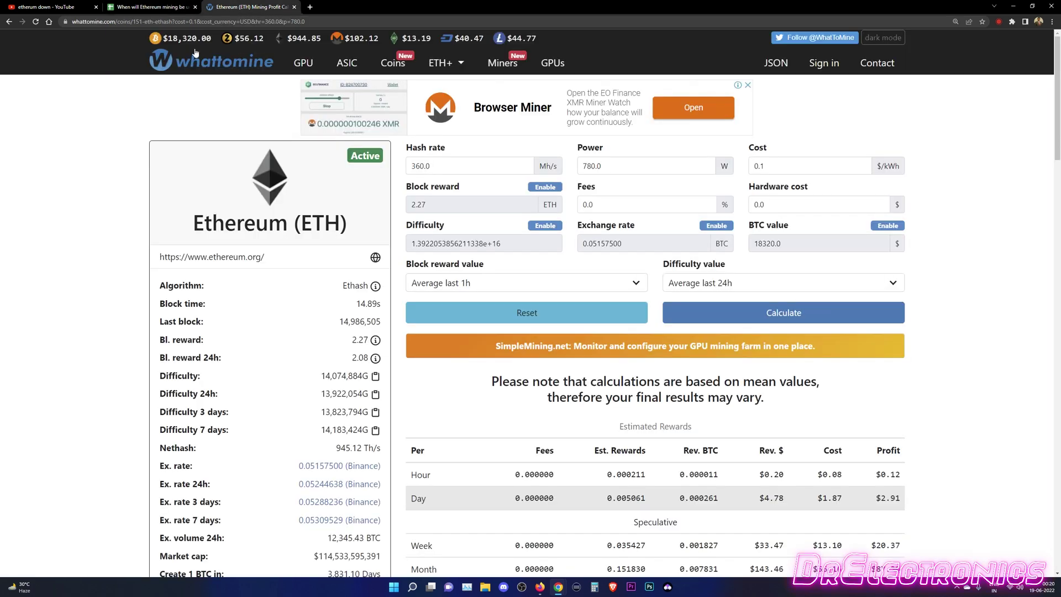
pyautogui.click(184, 68)
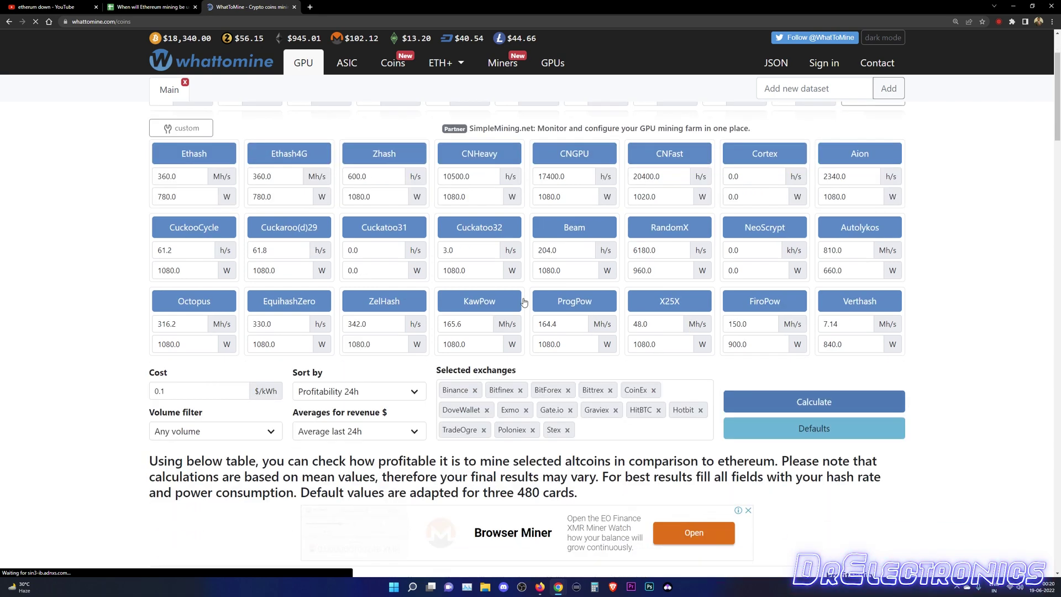
pyautogui.click(731, 500)
pyautogui.scroll(-9, 731, 372)
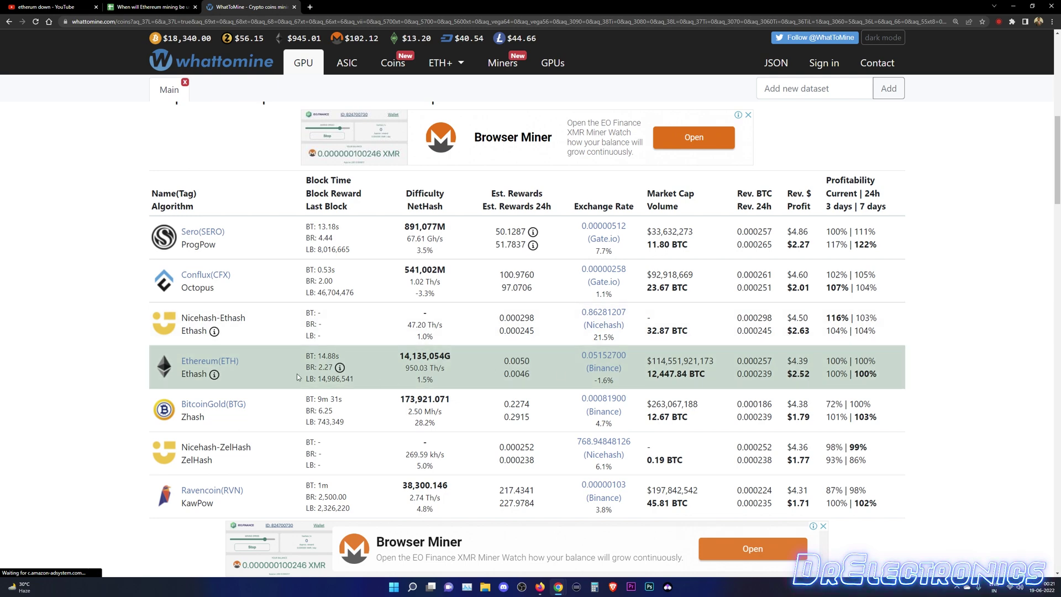
pyautogui.click(222, 363)
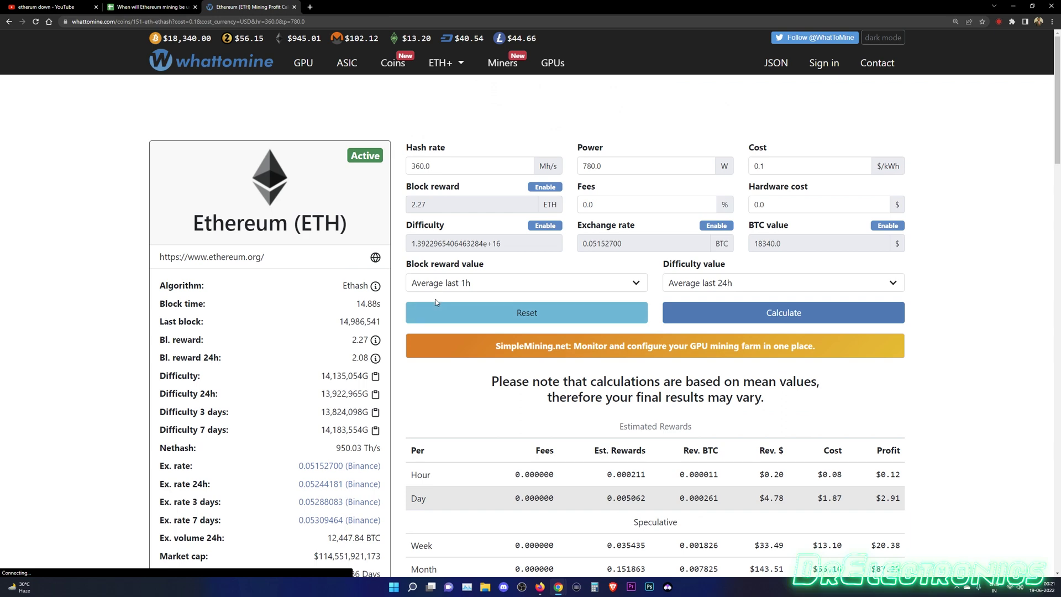
# Check the hash rate in the Ethereum calculator and enter 360 as the hashrate in cell B2 of the Google Sheets spreadsheet.
pyautogui.doubleClick(436, 168)
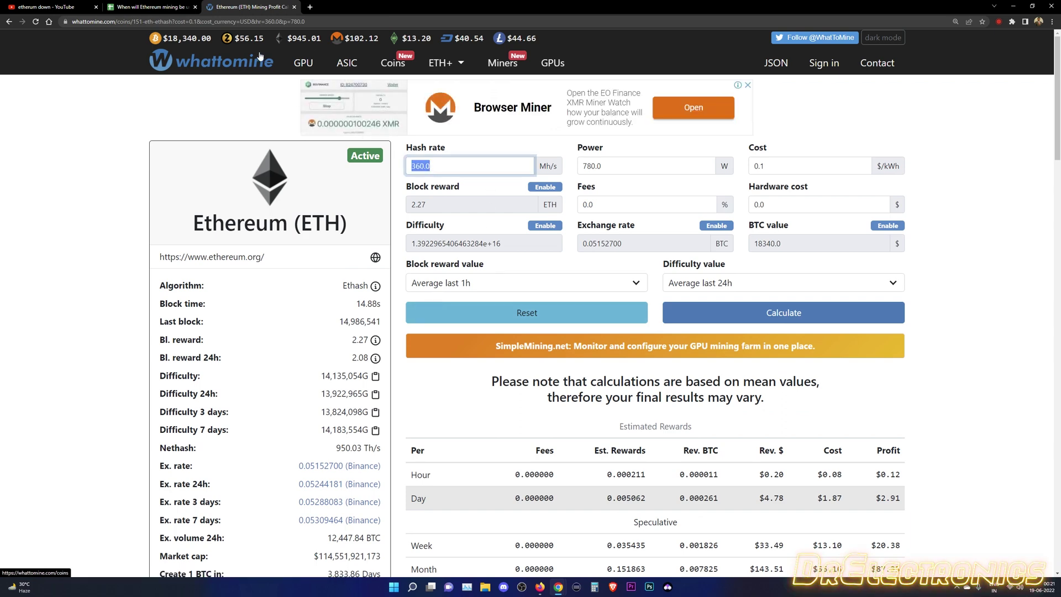
pyautogui.click(150, 7)
pyautogui.click(396, 122)
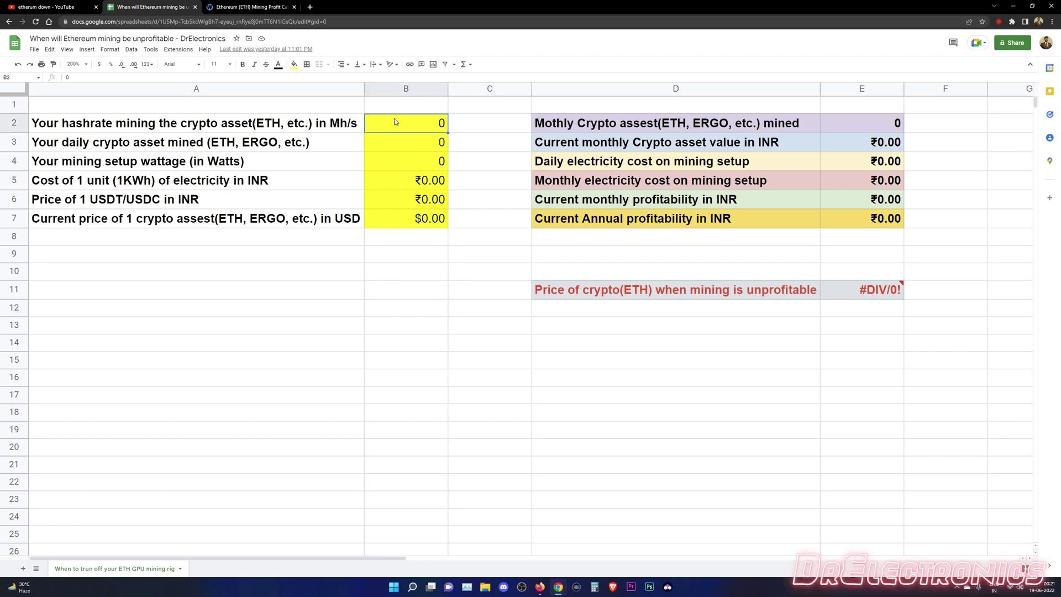
pyautogui.write('360')
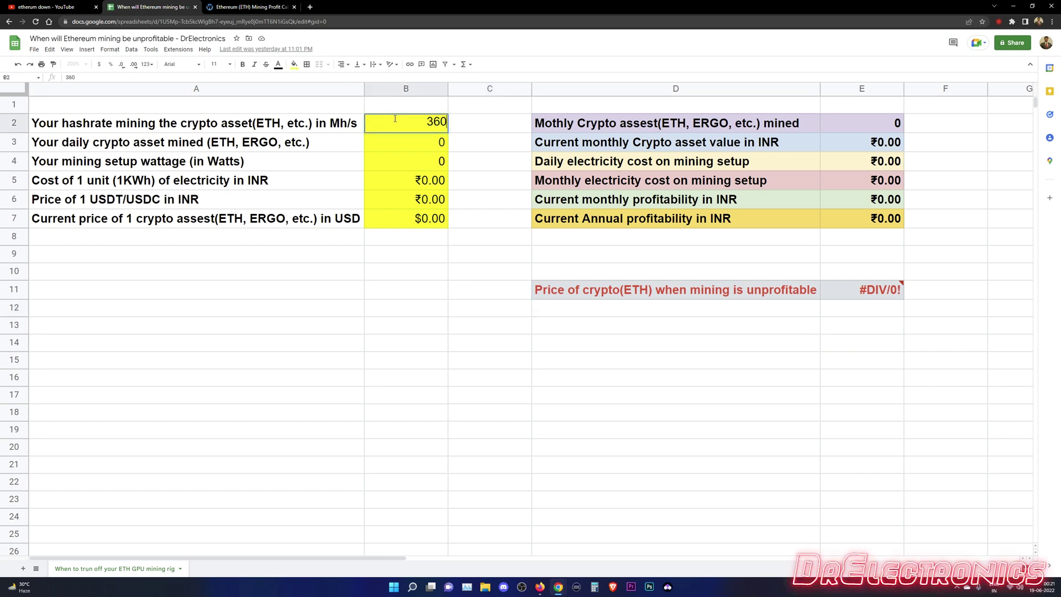
pyautogui.click(419, 140)
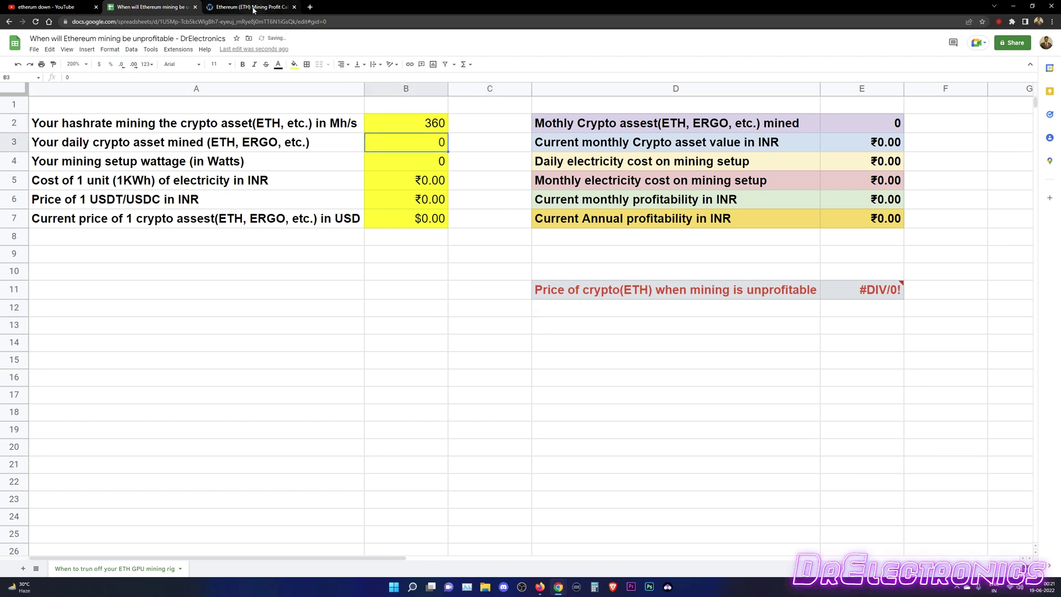
# Switch to the WhatToMine Ethereum calculator and copy the estimated daily reward, 0.005062.
pyautogui.click(253, 7)
pyautogui.scroll(-1, 607, 418)
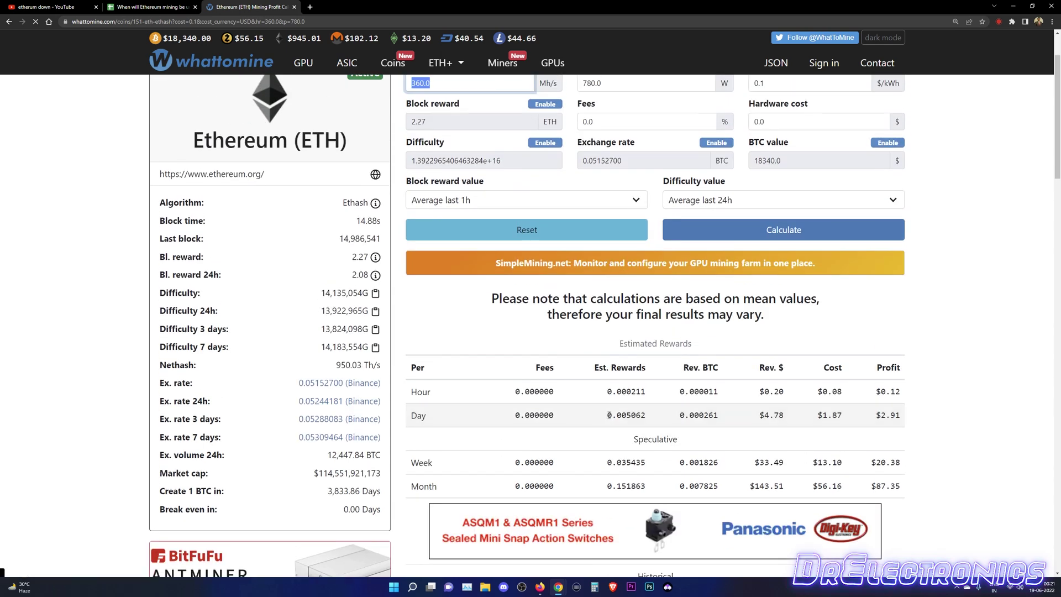
pyautogui.moveTo(608, 415); pyautogui.dragTo(638, 417)
pyautogui.rightClick(647, 420)
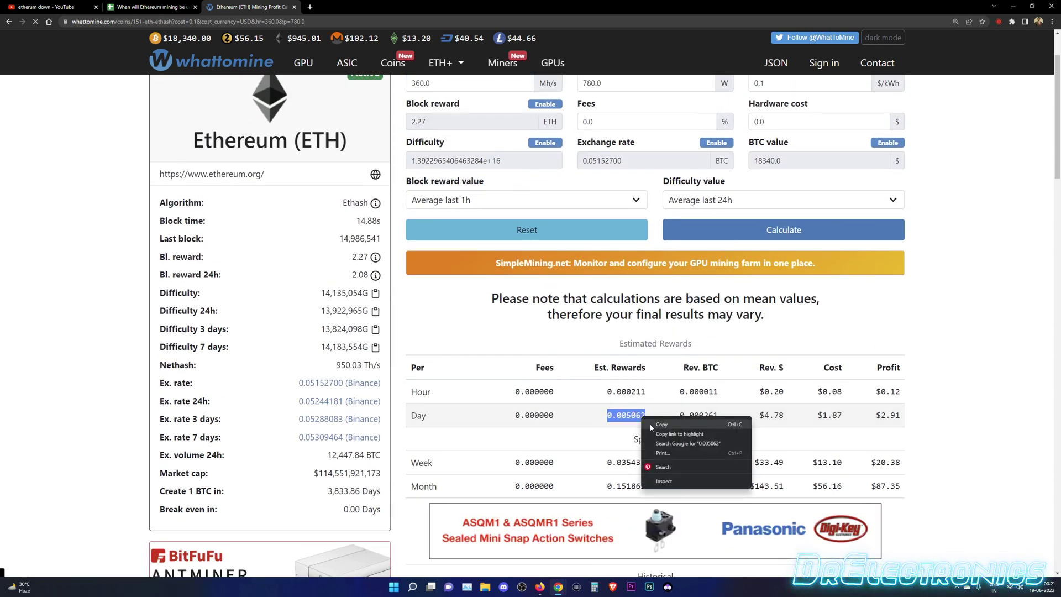
pyautogui.click(663, 428)
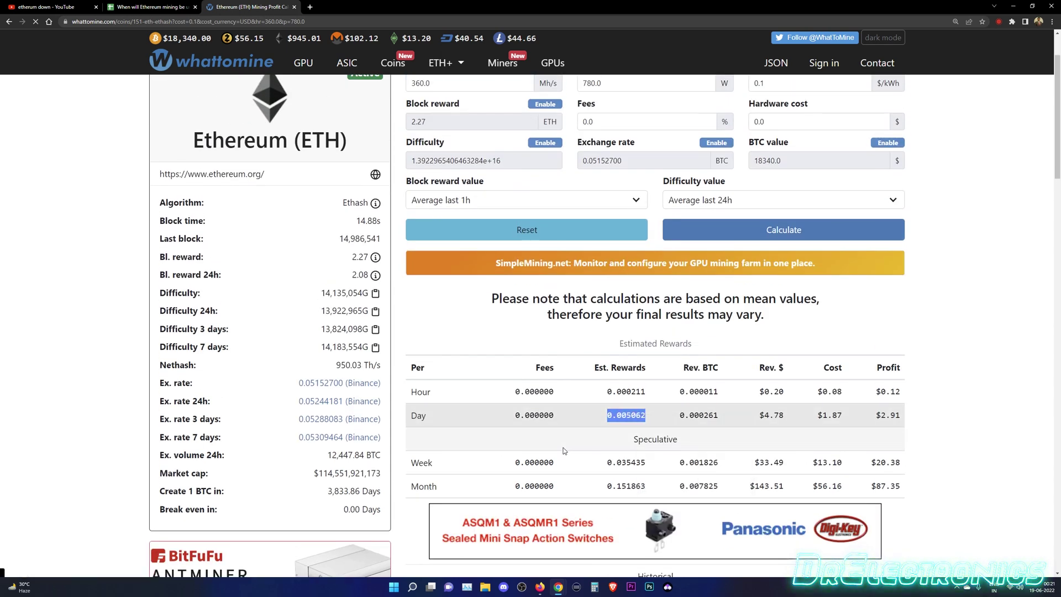
# Recalculate the Ethereum rewards with the block reward value set to Average last 24h.
pyautogui.click(595, 200)
pyautogui.click(553, 258)
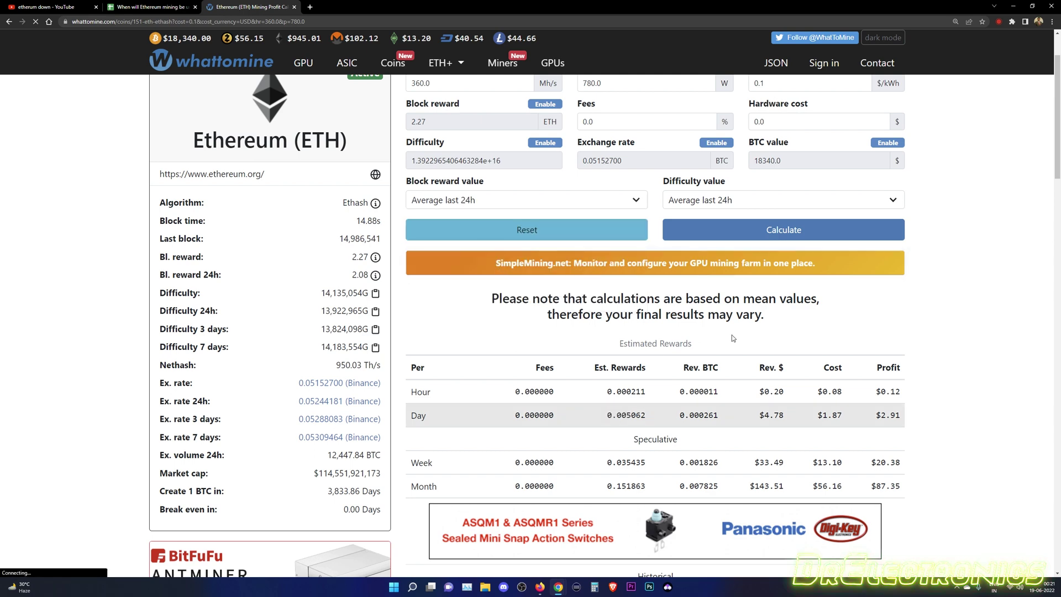
pyautogui.click(758, 235)
# Copy the estimated daily reward 0.004643 and paste it as plain value into the spreadsheet's daily crypto asset mined cell, B3.
pyautogui.moveTo(608, 333); pyautogui.dragTo(646, 333)
pyautogui.rightClick(650, 343)
pyautogui.click(654, 343)
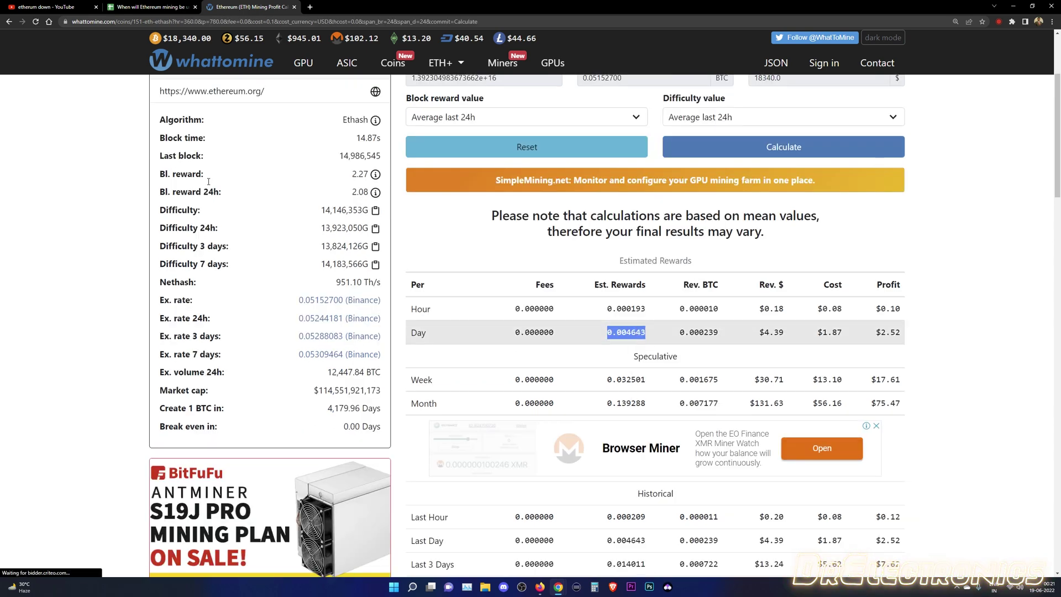
pyautogui.click(150, 7)
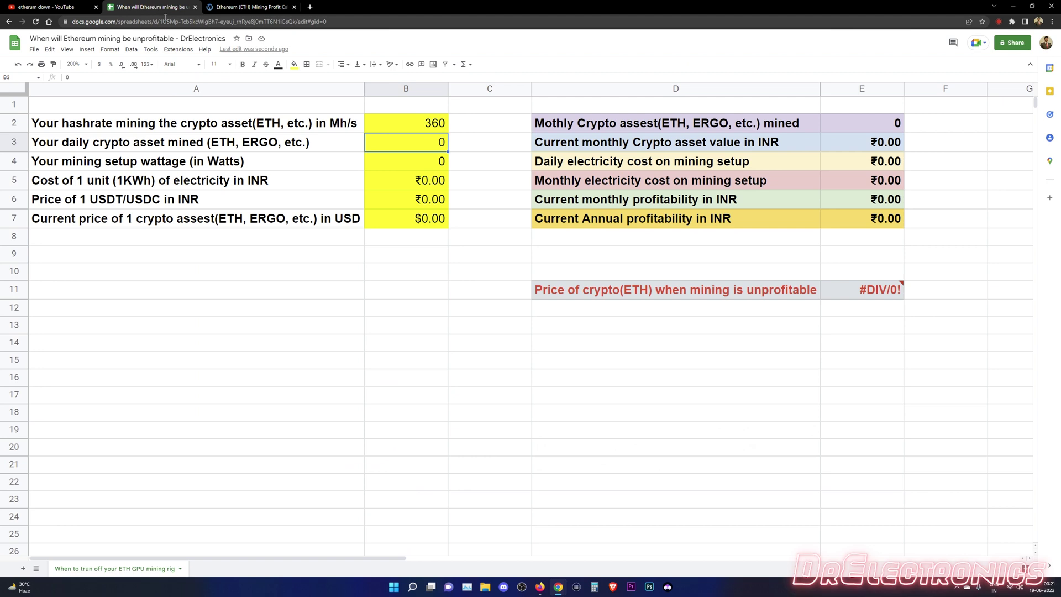
pyautogui.rightClick(416, 146)
pyautogui.hotkey('ctrl', 'shift', 'v')
# Check the power setting on WhatToMine, and enter 800 W as the setup wattage and ₹7.80 as the electricity unit cost in the spreadsheet.
pyautogui.click(405, 184)
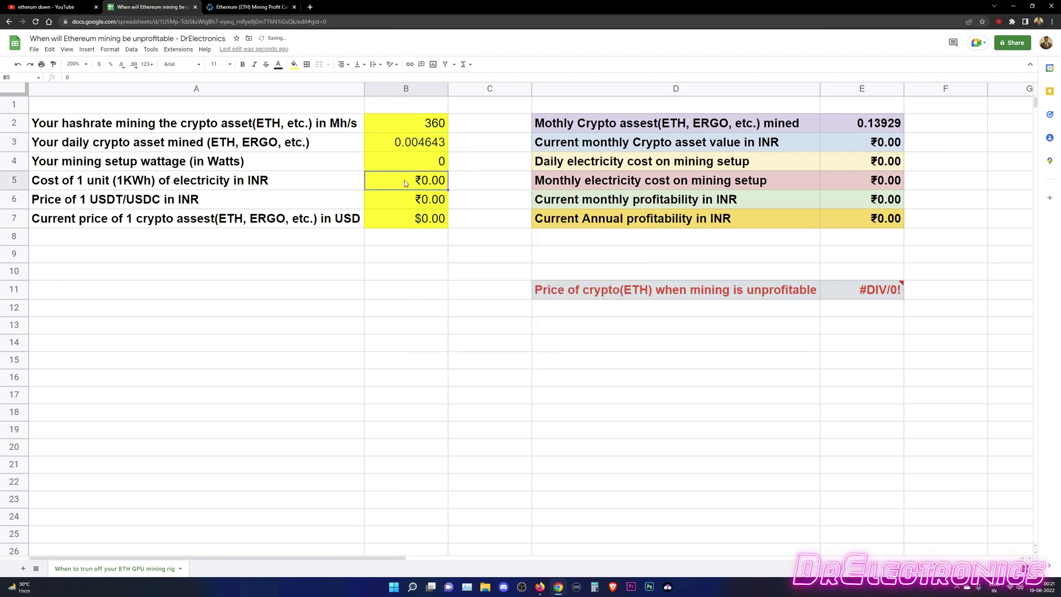
pyautogui.click(389, 165)
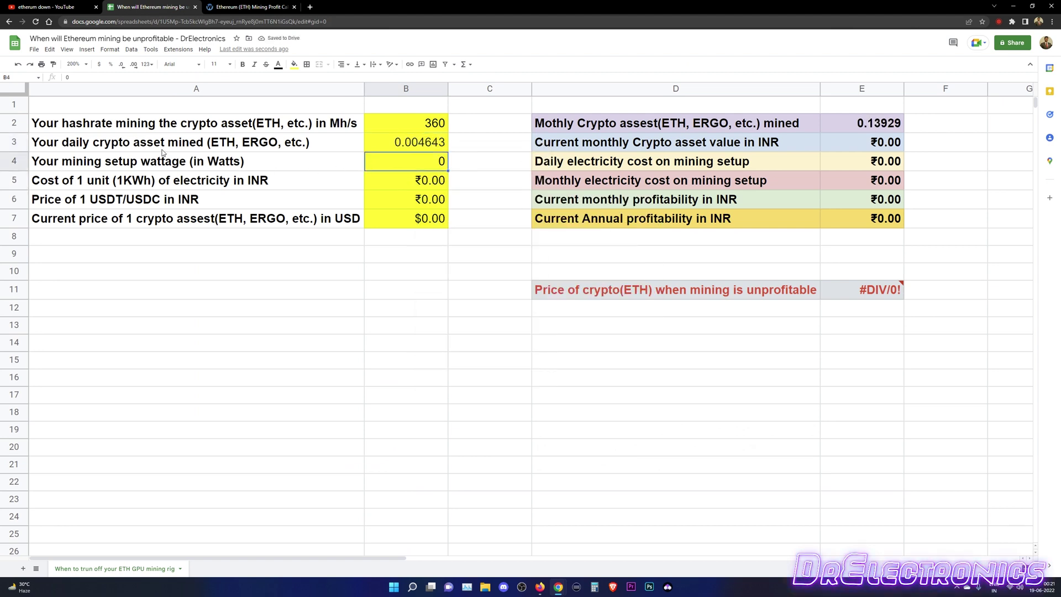
pyautogui.click(223, 7)
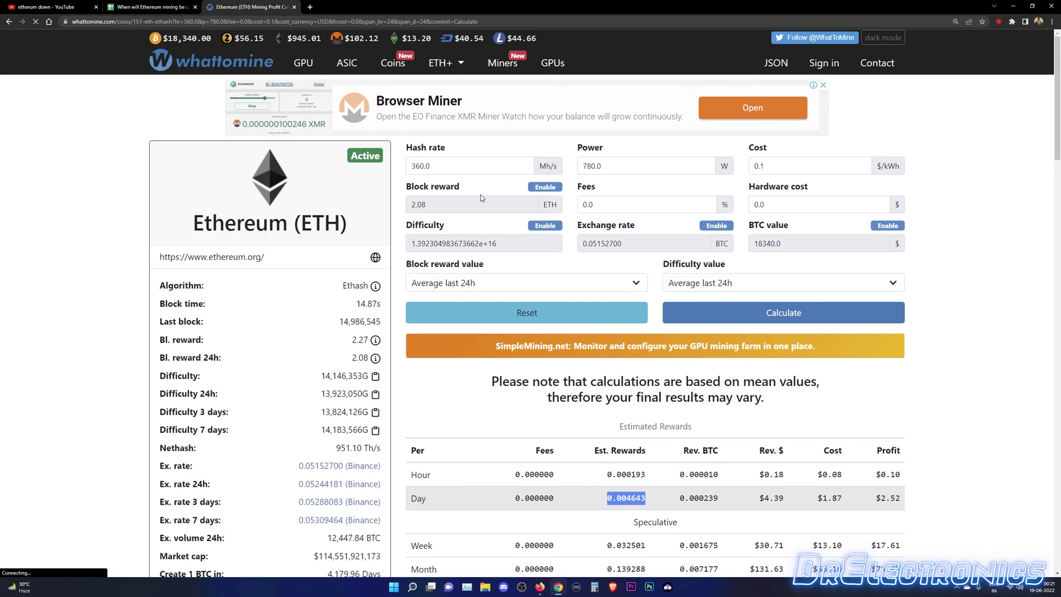
pyautogui.doubleClick(618, 169)
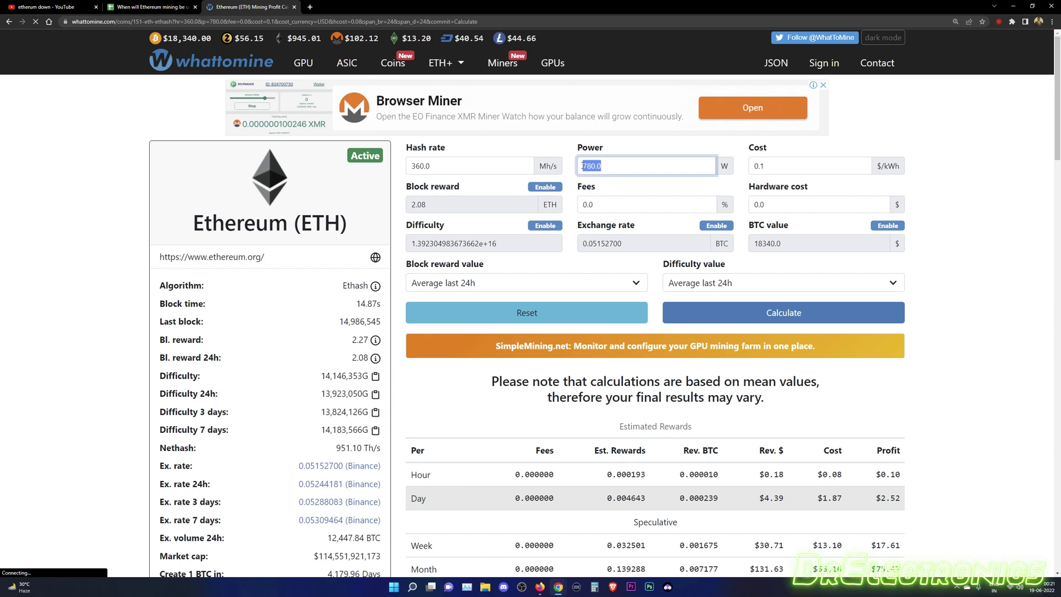
pyautogui.click(148, 7)
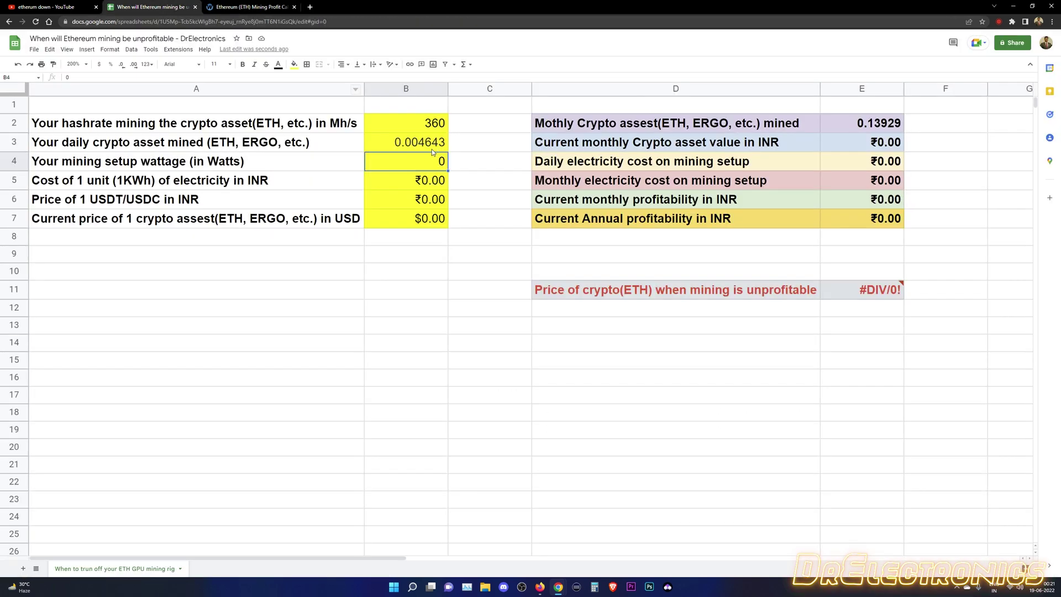
pyautogui.write('760')
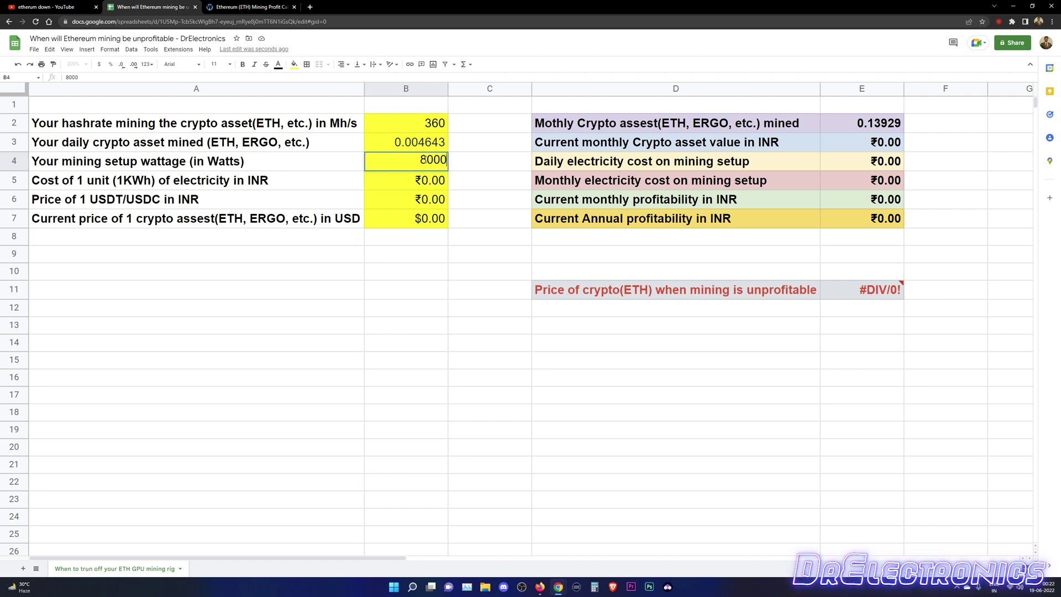
pyautogui.press('Return')
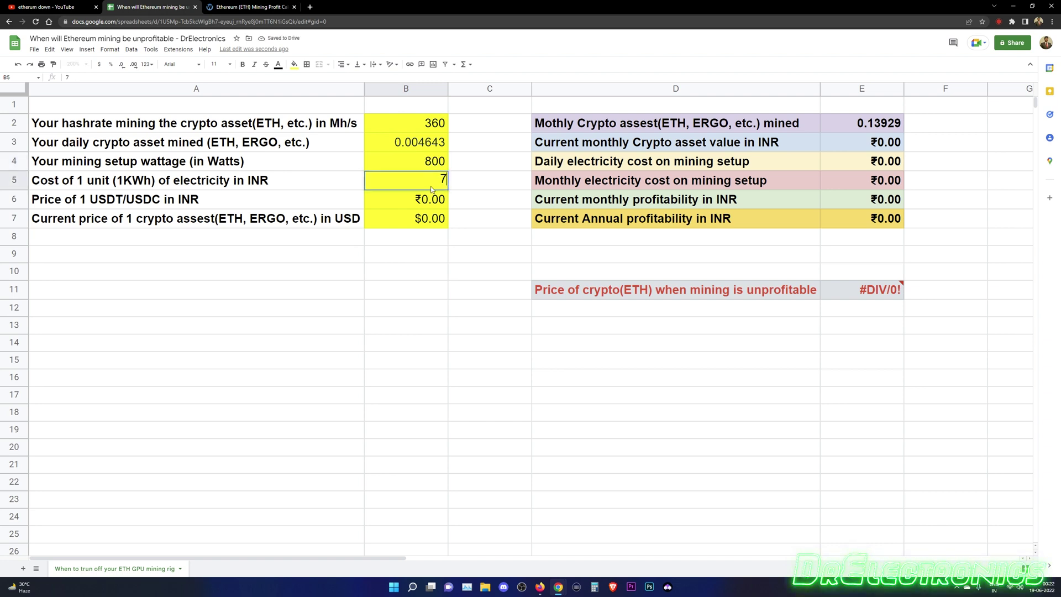
pyautogui.press('Return')
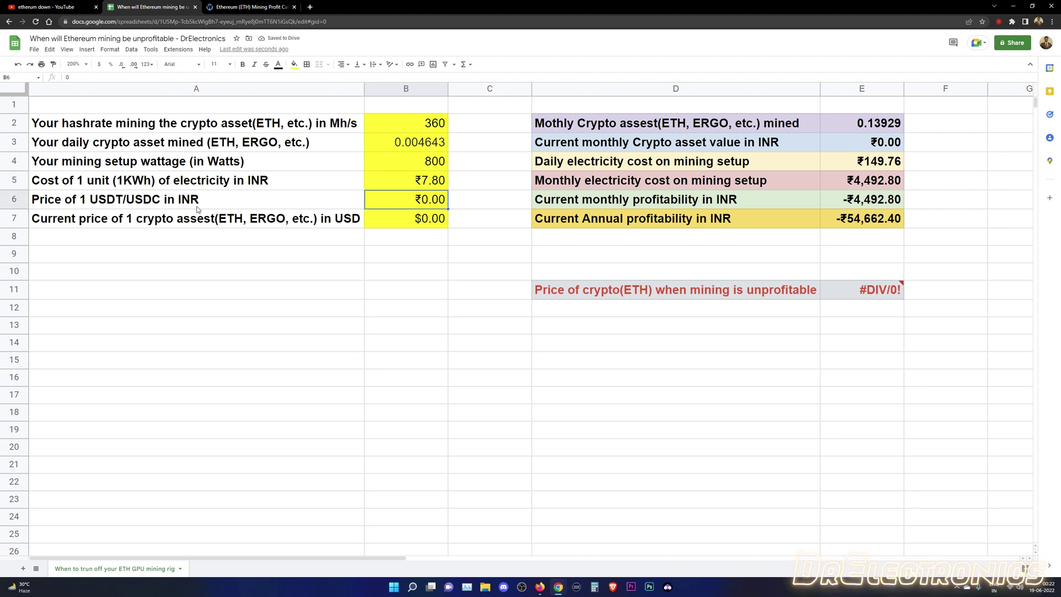
# Open the WazirX site in a new browser tab and view the USDT/INR pair on its exchange.
pyautogui.click(310, 6)
pyautogui.write('waz')
pyautogui.press('Return')
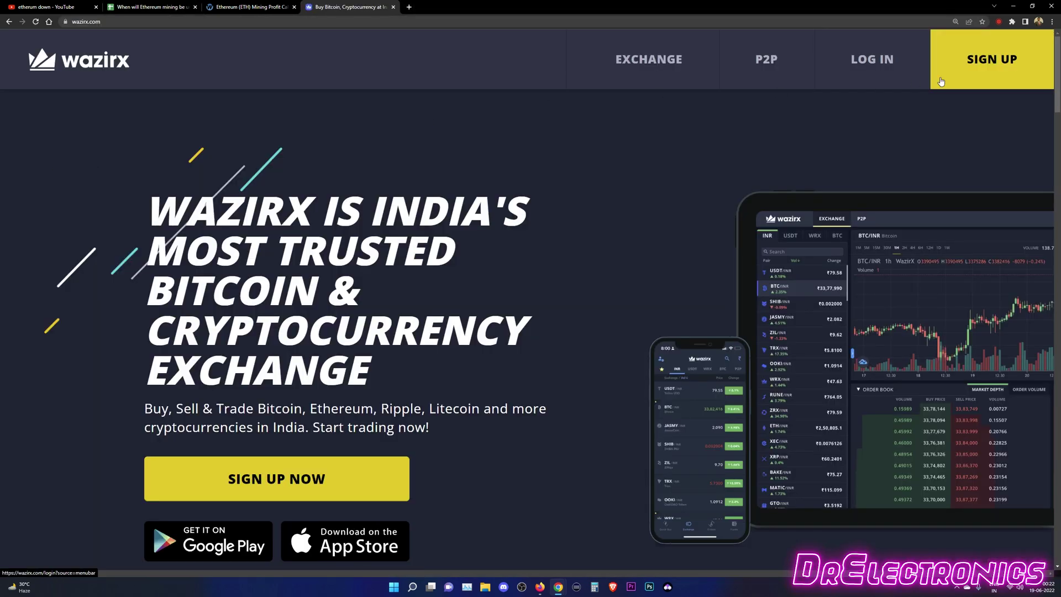
pyautogui.click(630, 60)
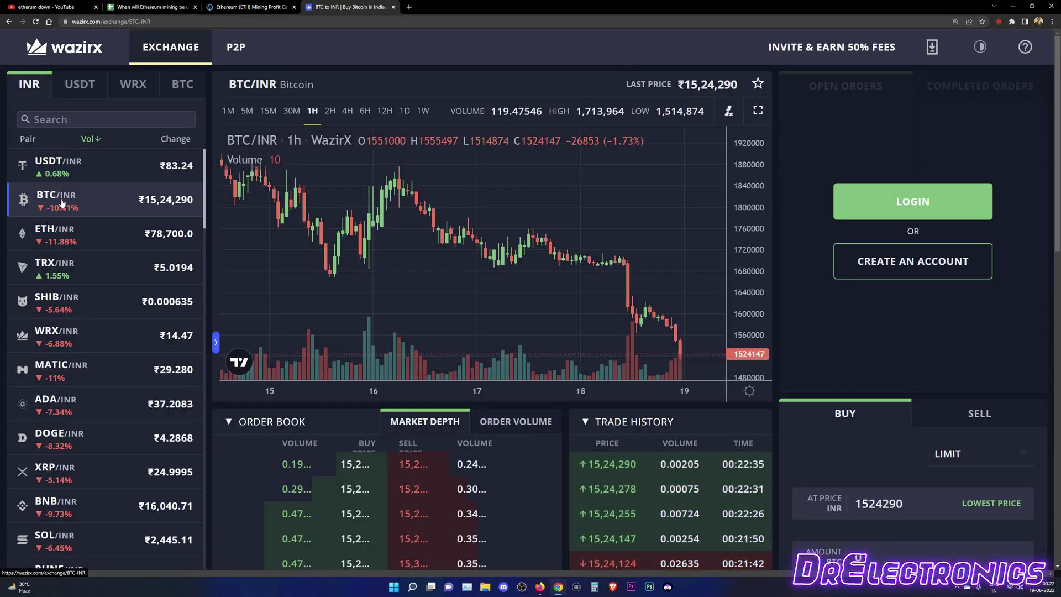
pyautogui.click(71, 174)
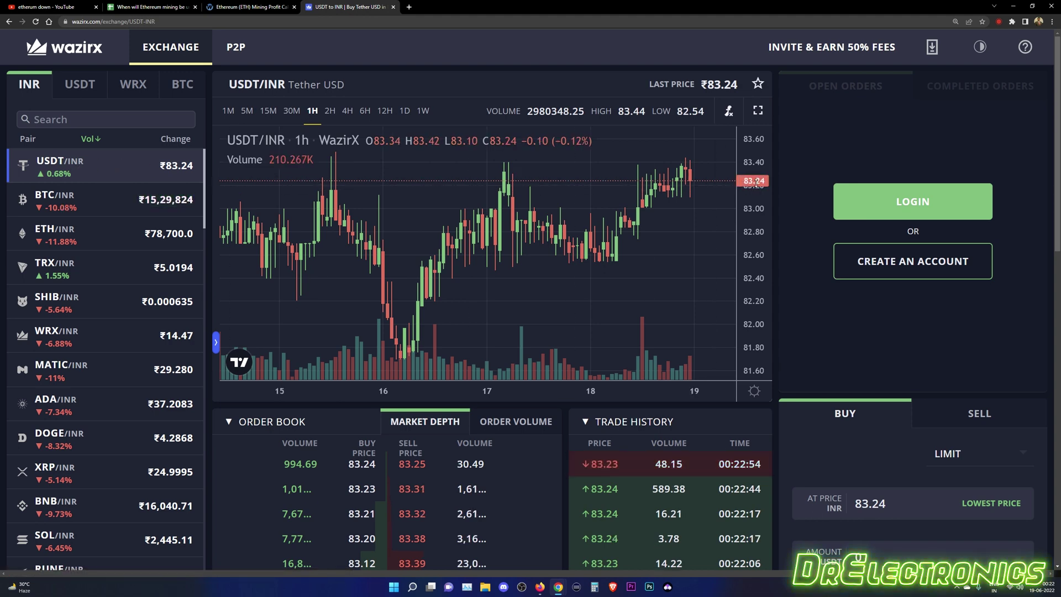
# Return to the spreadsheet and enter 83.3 as the price of 1 USDT/USDC in INR.
pyautogui.click(155, 11)
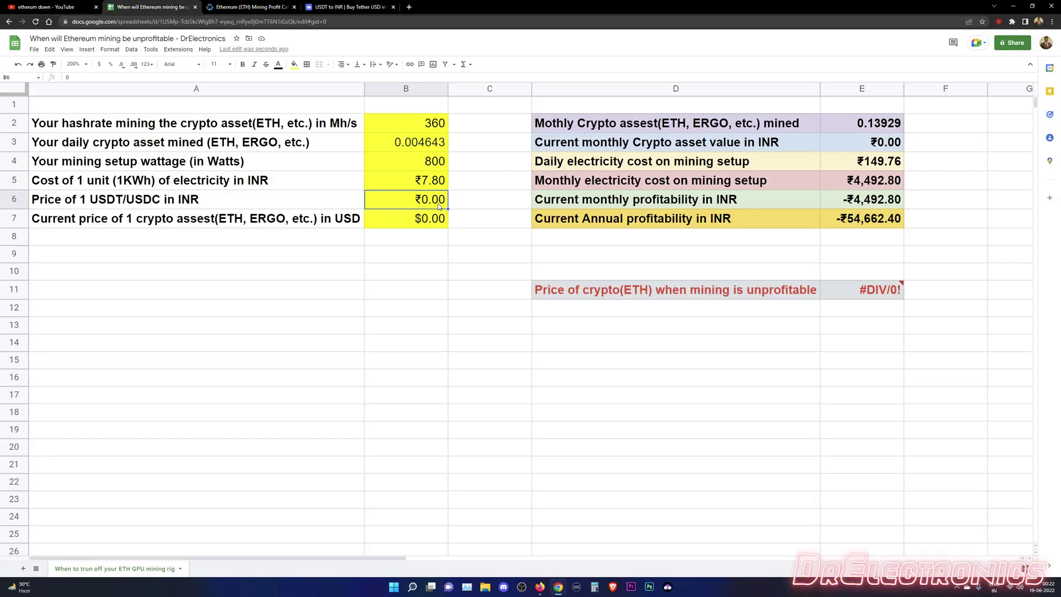
pyautogui.write('83.3')
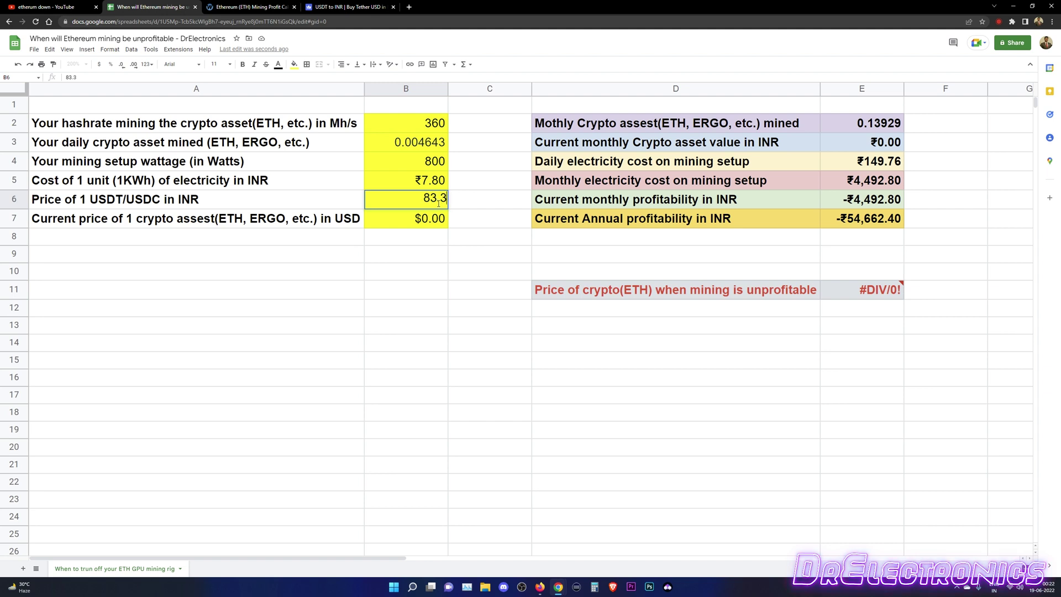
pyautogui.press('Return')
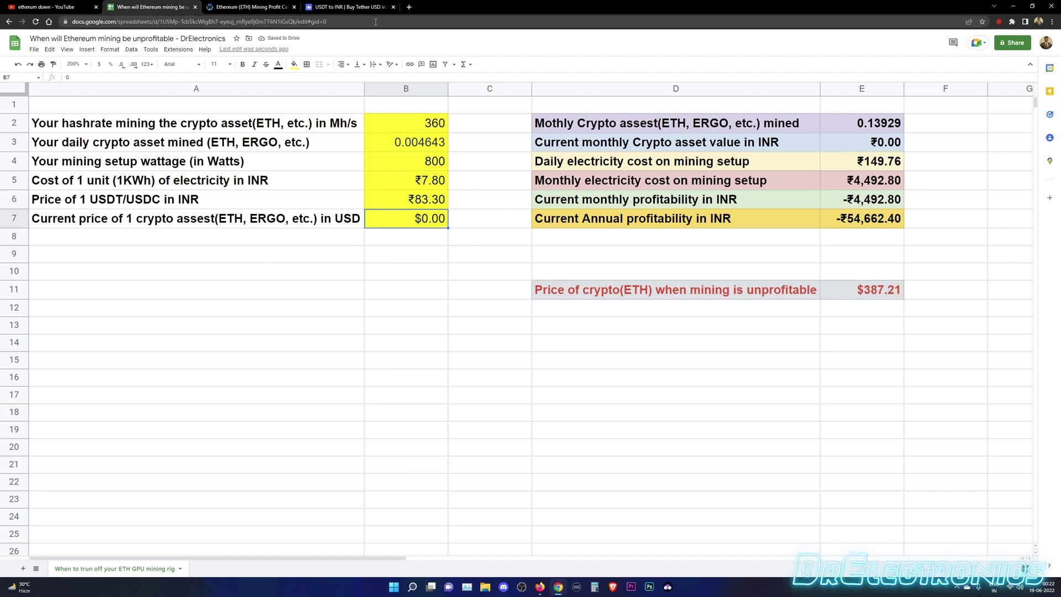
# Open CoinMarketCap in a new browser tab and go to the Ethereum price page.
pyautogui.click(410, 8)
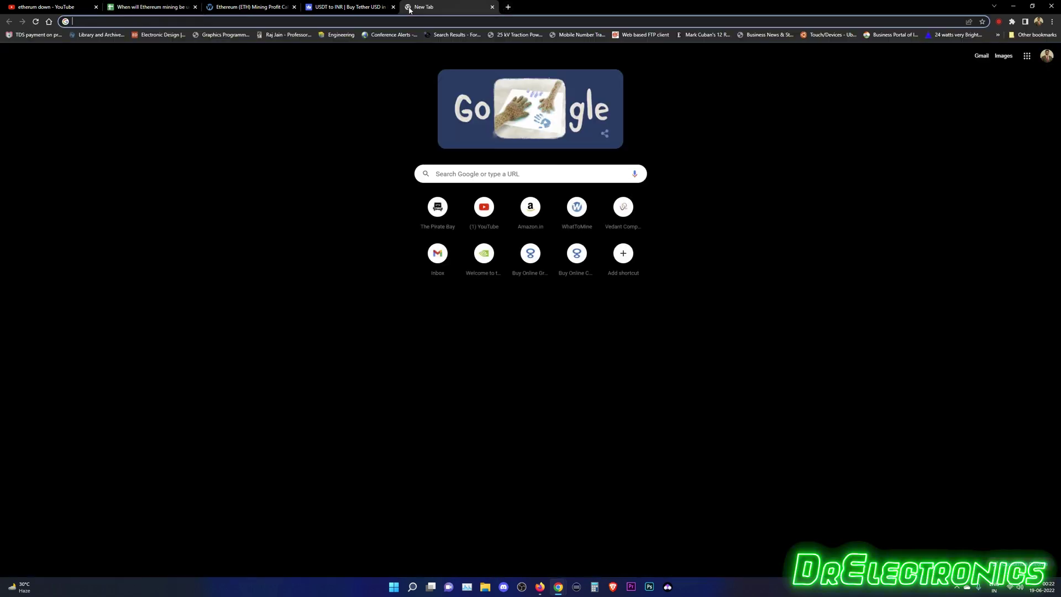
pyautogui.write('coinmarketcap')
pyautogui.press('Return')
pyautogui.click(232, 151)
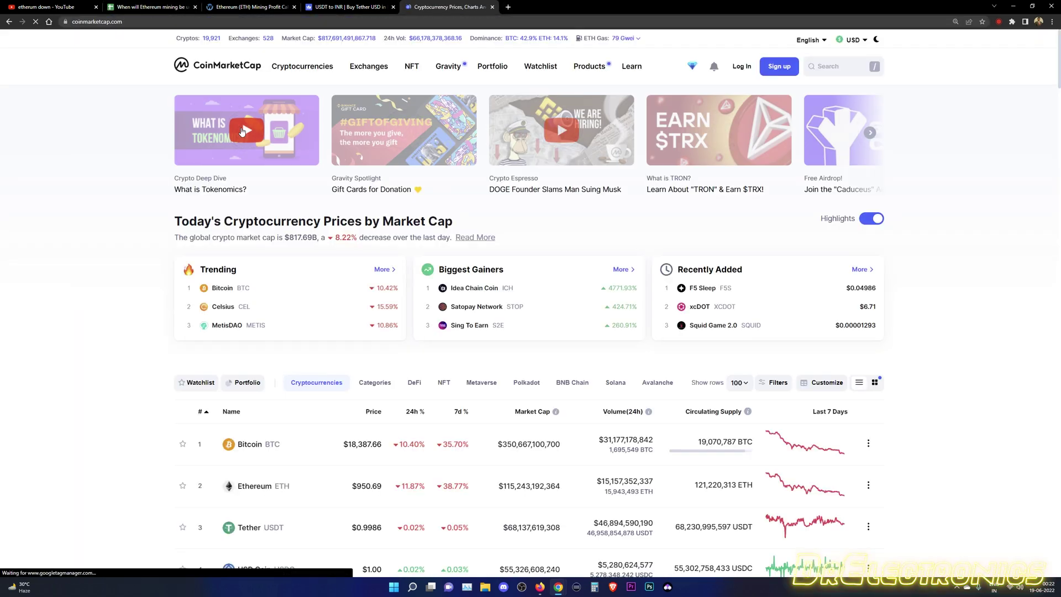
pyautogui.scroll(-3, 242, 131)
pyautogui.click(261, 327)
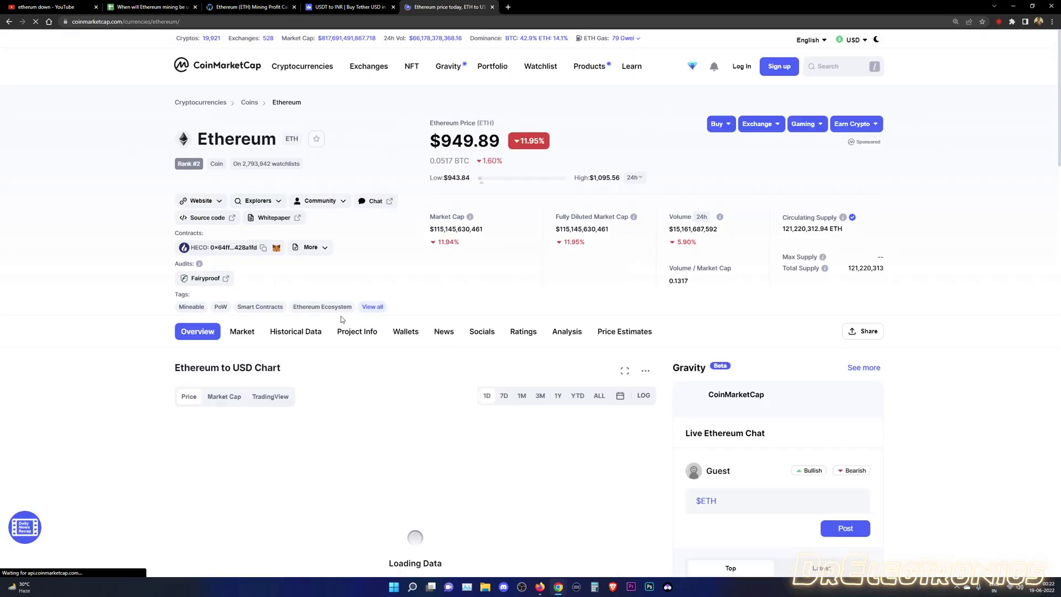
# Copy the current Ethereum price of 947.30 from CoinMarketCap and paste it into the spreadsheet as the crypto asset's current USD price.
pyautogui.scroll(-2, 480, 309)
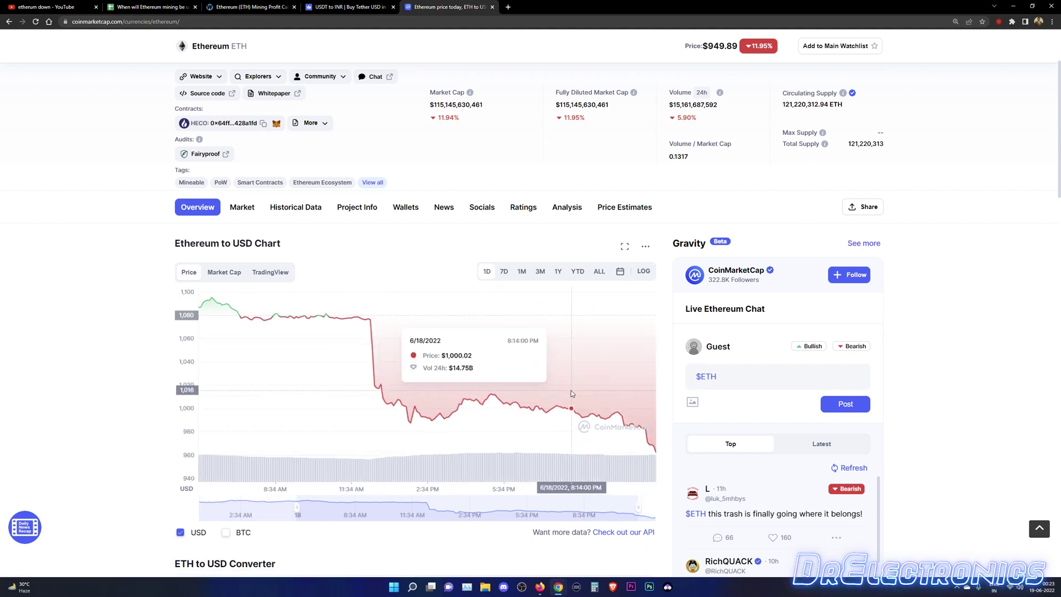
pyautogui.scroll(2, 426, 166)
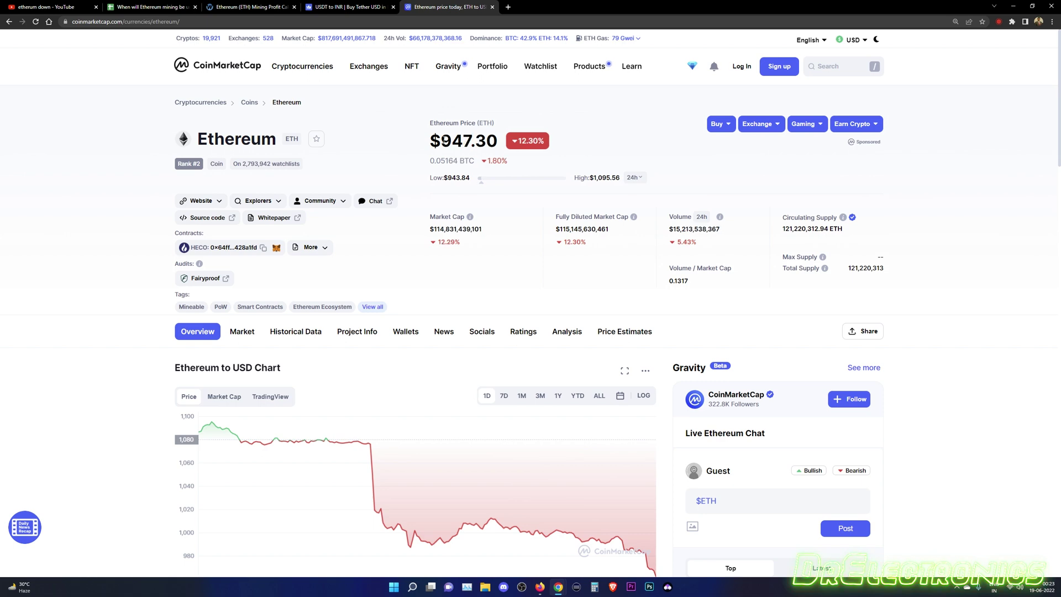
pyautogui.moveTo(443, 140); pyautogui.dragTo(494, 142)
pyautogui.hotkey('ctrl', 'c')
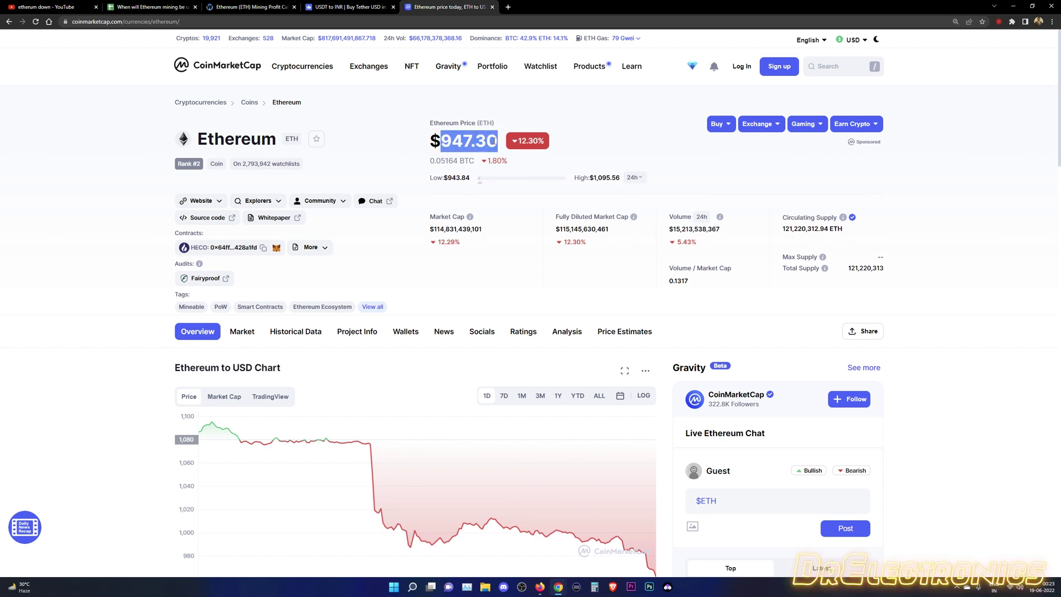
pyautogui.click(150, 7)
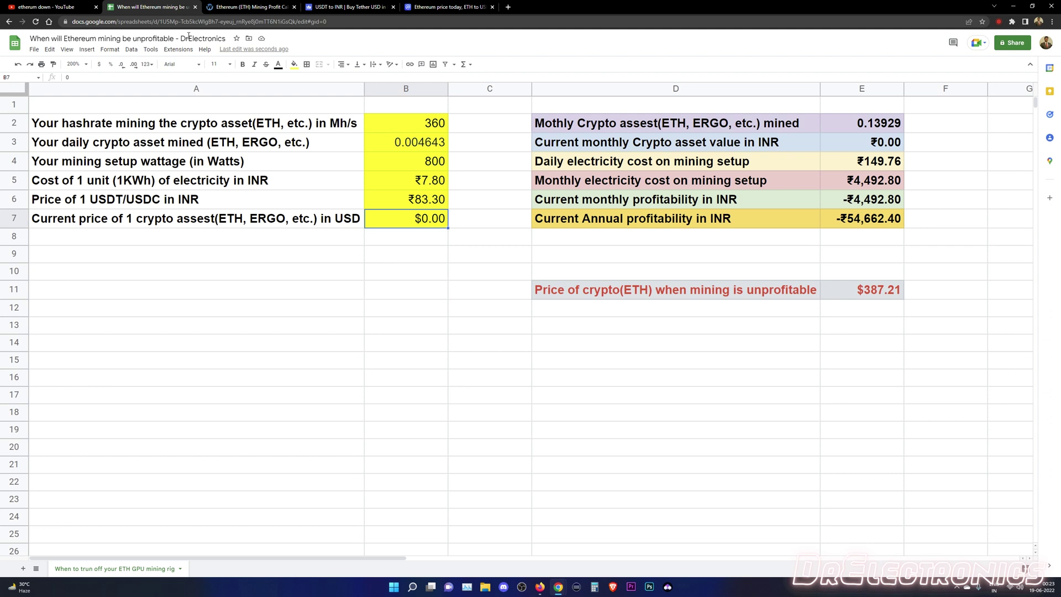
pyautogui.rightClick(408, 221)
pyautogui.moveTo(514, 272)
pyautogui.click(585, 277)
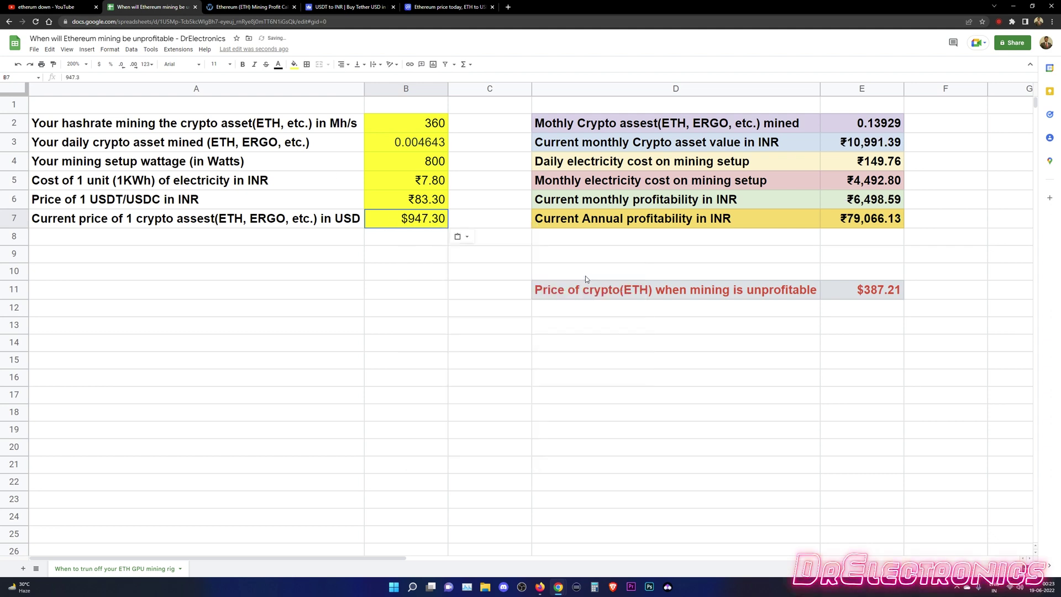
# Review the ETH price at which mining is unprofitable and the monthly electricity cost of the setup.
pyautogui.click(524, 253)
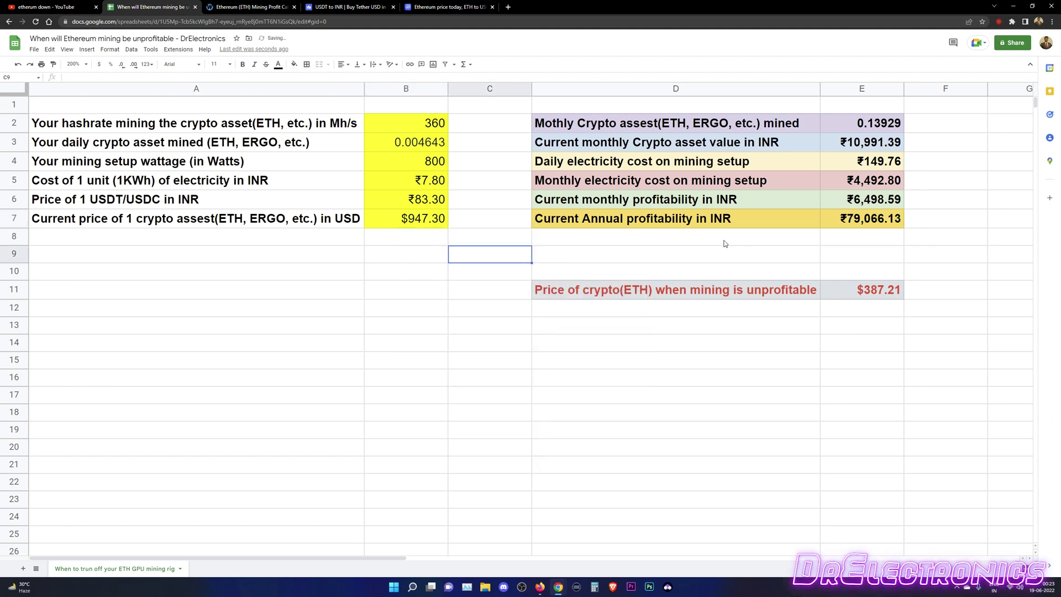
pyautogui.click(865, 293)
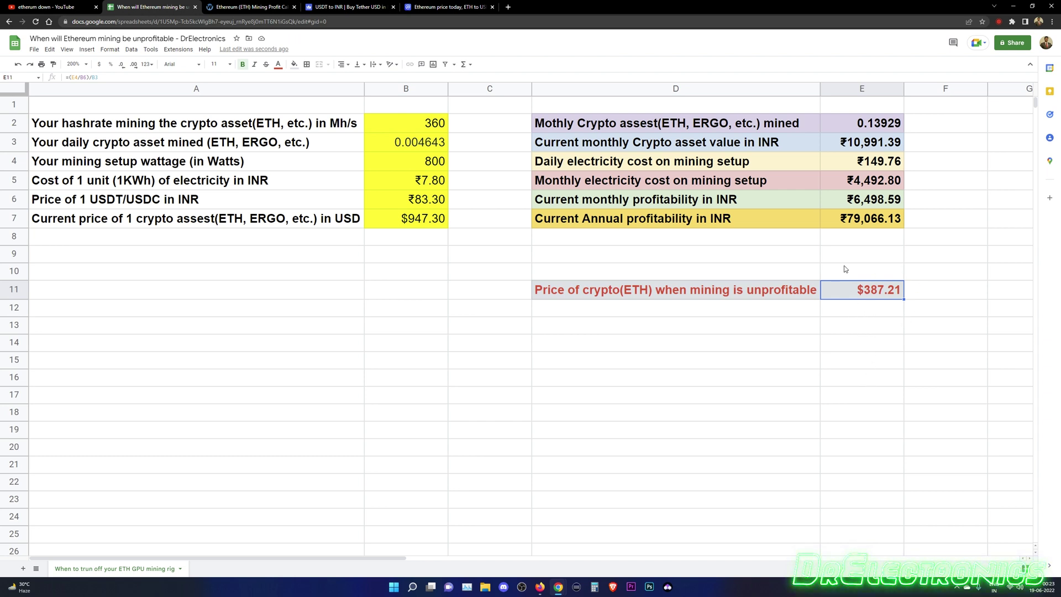
pyautogui.click(770, 180)
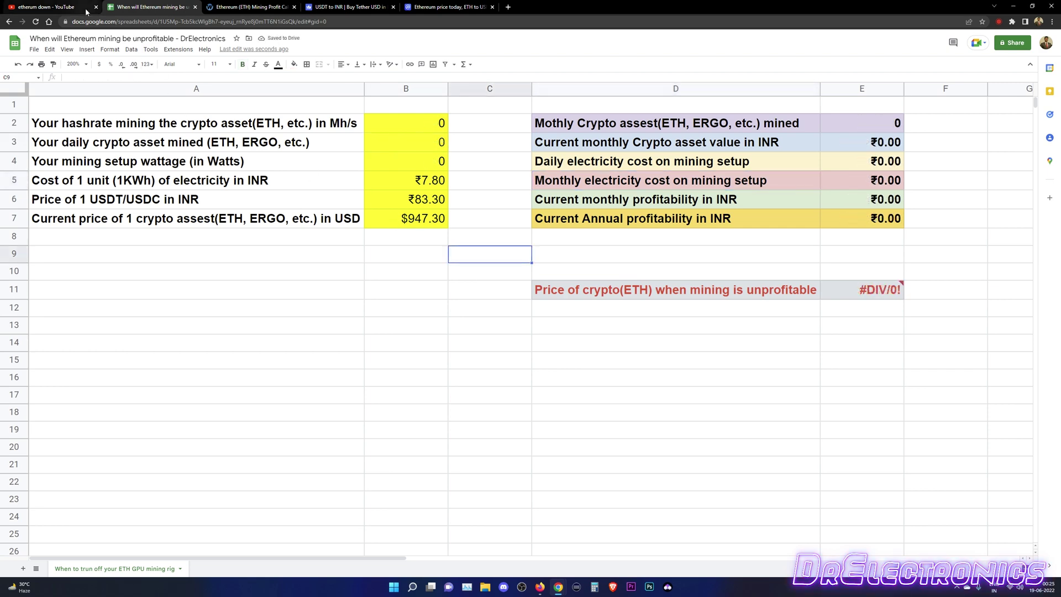
# On WhatToMine, calculate GPU mining profitability for 32 3060L cards and open the Ethereum (ETH) coin page from the results.
pyautogui.click(237, 6)
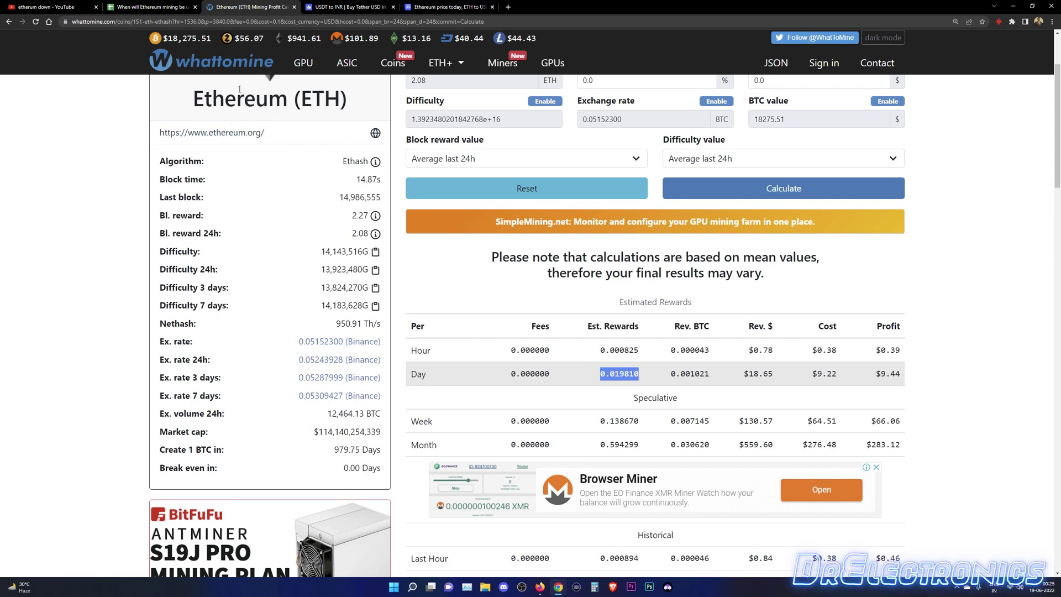
pyautogui.press('F5')
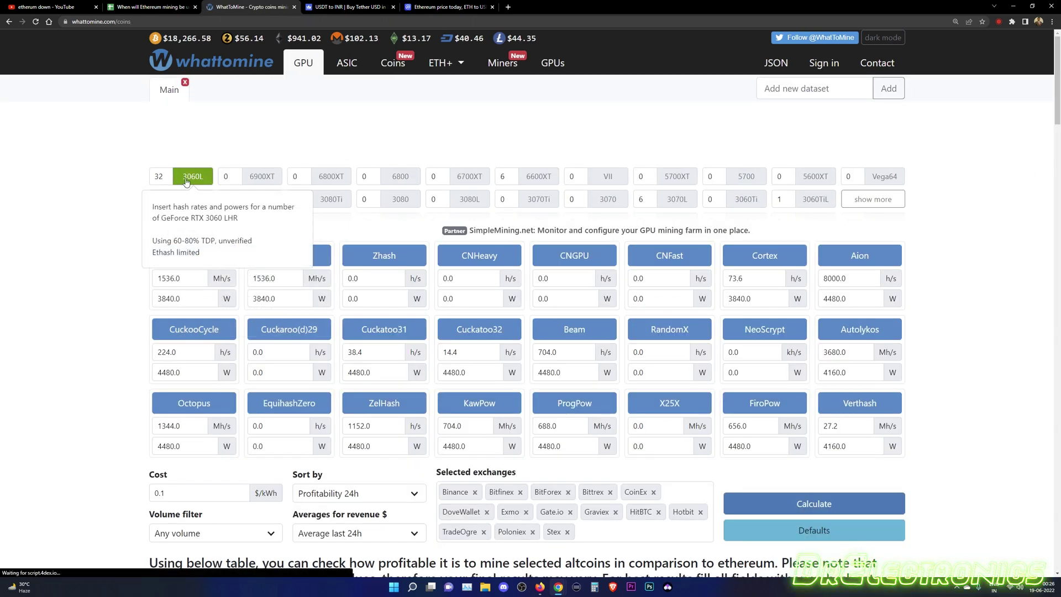
pyautogui.click(814, 503)
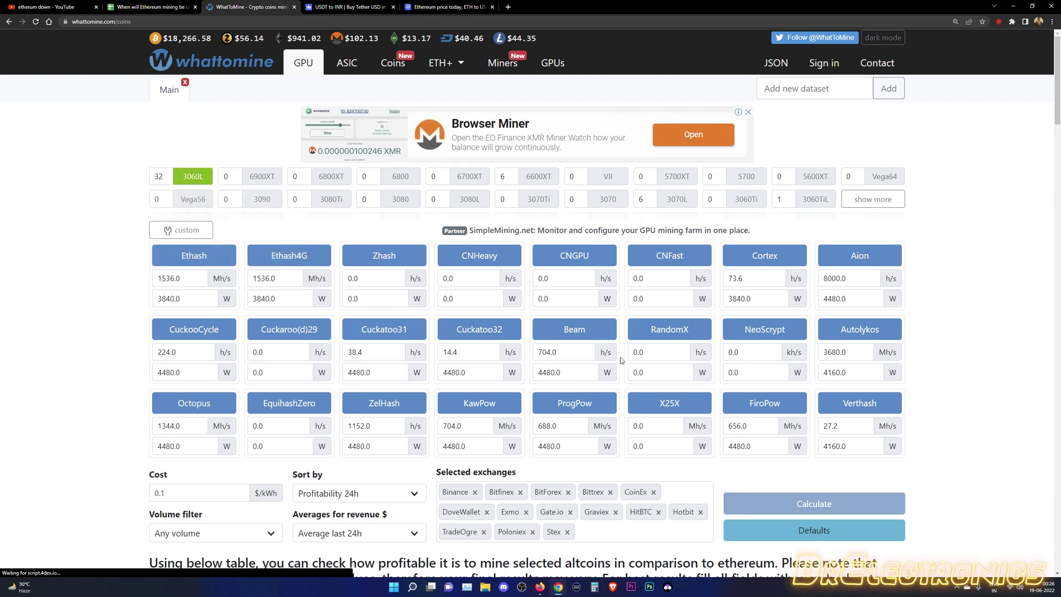
pyautogui.scroll(-4, 604, 349)
pyautogui.scroll(-3, 604, 349)
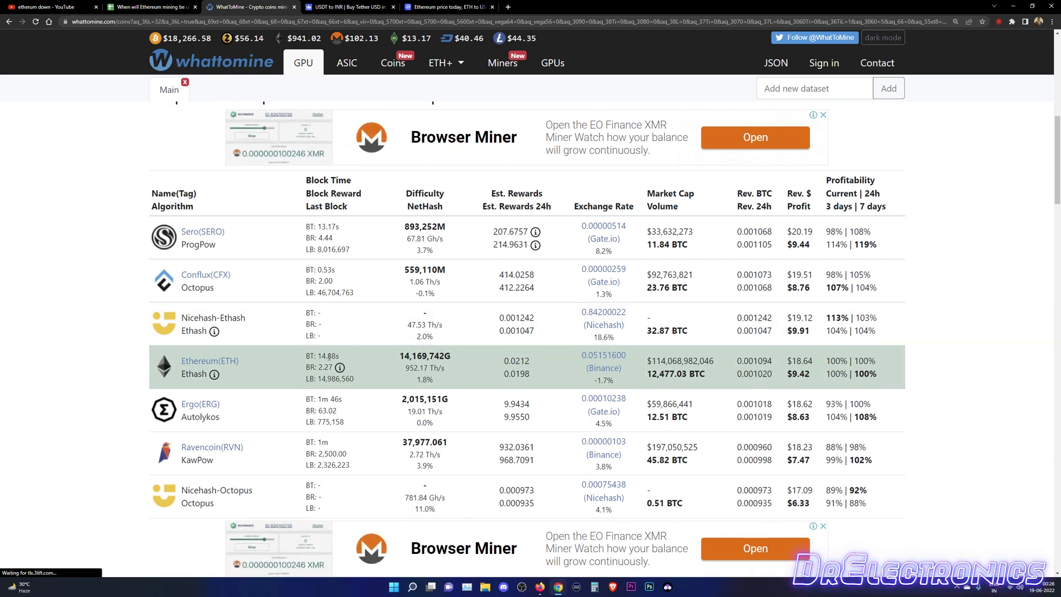
pyautogui.click(210, 361)
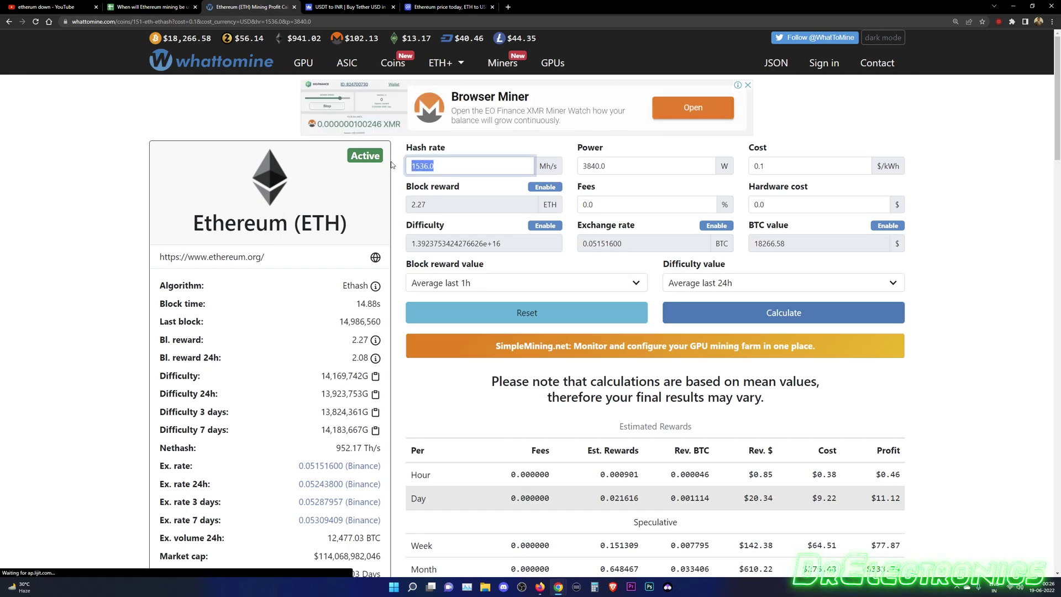
# Return to the spreadsheet and enter 1536 Mh/s as the mining hashrate.
pyautogui.click(138, 7)
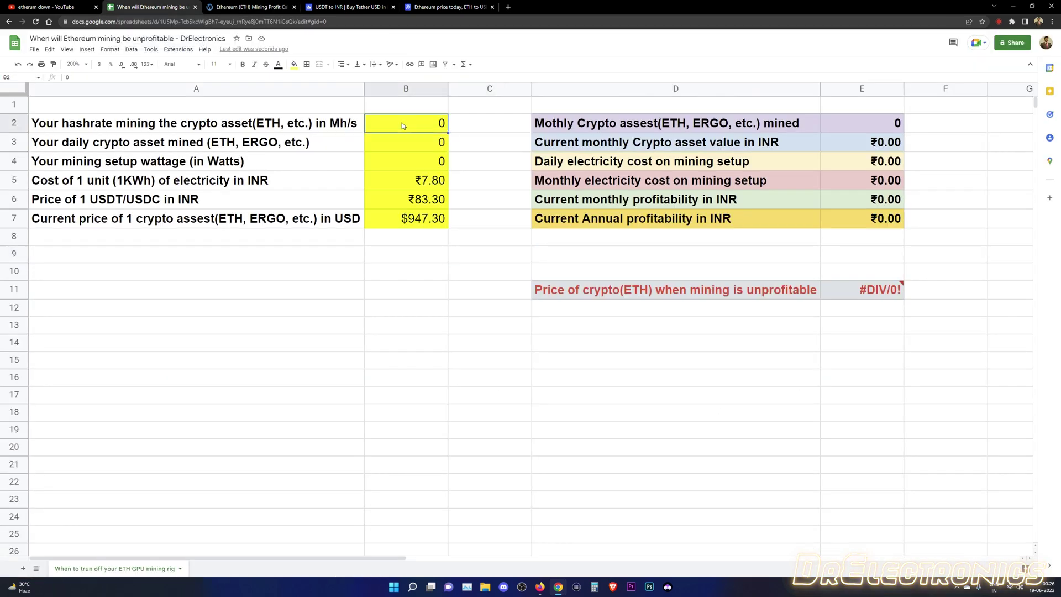
pyautogui.write('1536')
pyautogui.press('Return')
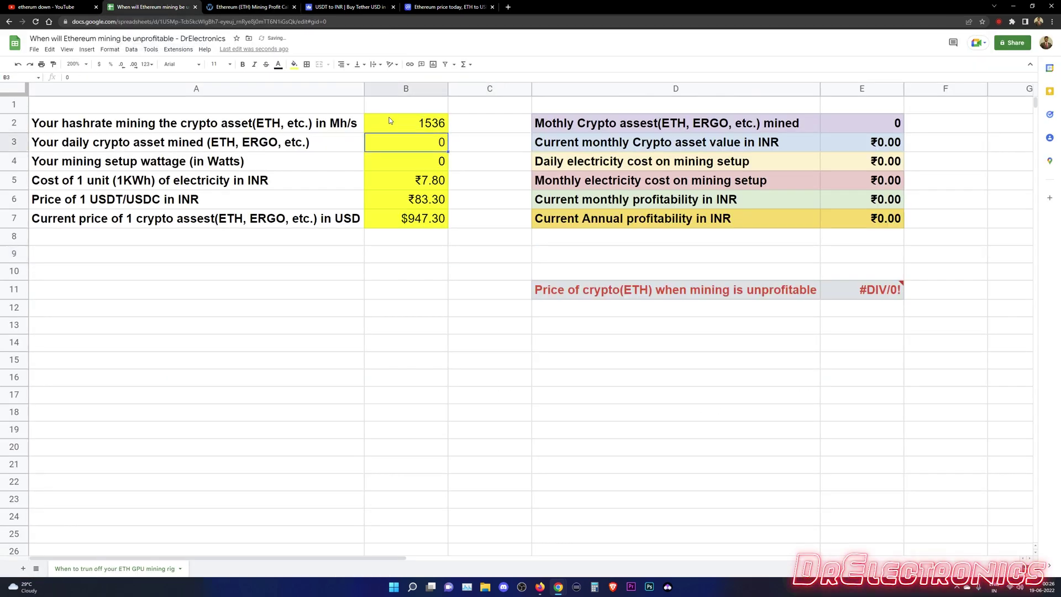
# On WhatToMine's Ethereum page, set the block reward value to Average last 24h and recalculate the estimated rewards.
pyautogui.click(251, 7)
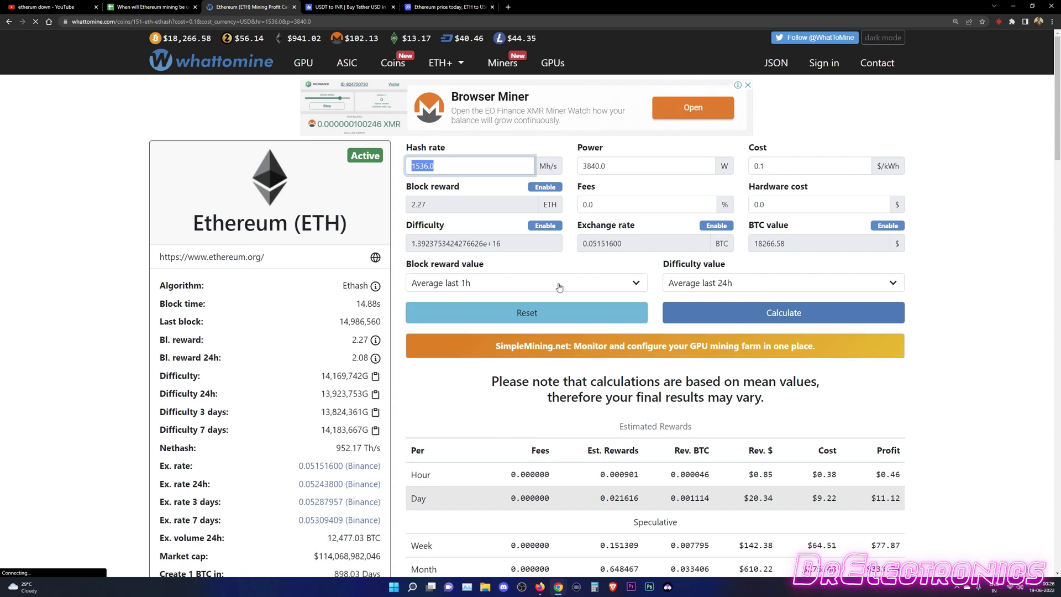
pyautogui.scroll(-4, 559, 287)
pyautogui.scroll(3, 560, 287)
pyautogui.click(573, 242)
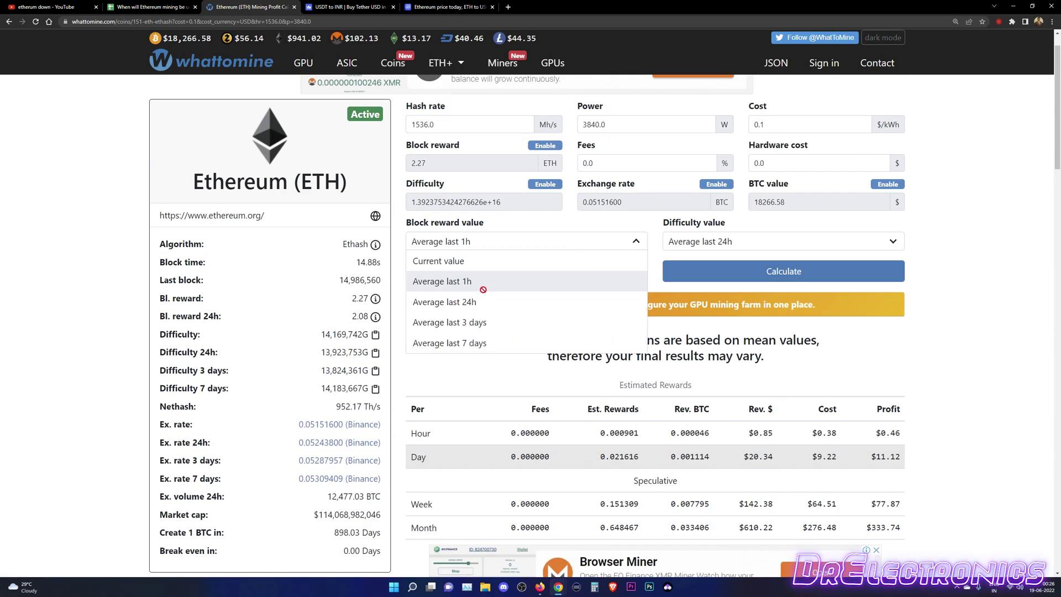
pyautogui.click(454, 301)
pyautogui.click(782, 271)
pyautogui.scroll(-2, 663, 309)
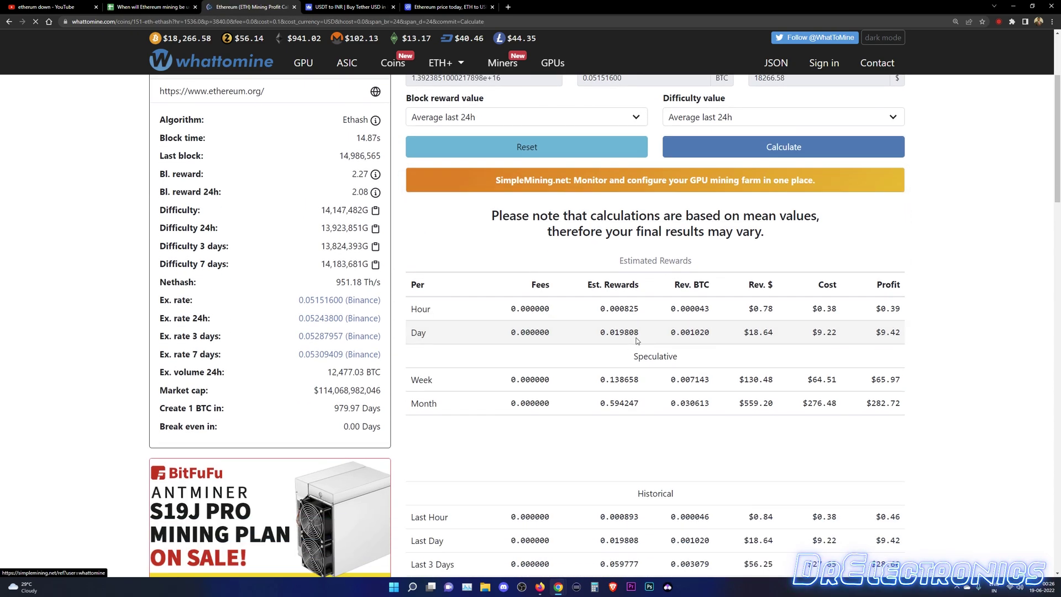
# Copy the estimated daily reward of 0.019808 and paste it into the spreadsheet as the daily crypto asset mined.
pyautogui.doubleClick(620, 332)
pyautogui.rightClick(624, 333)
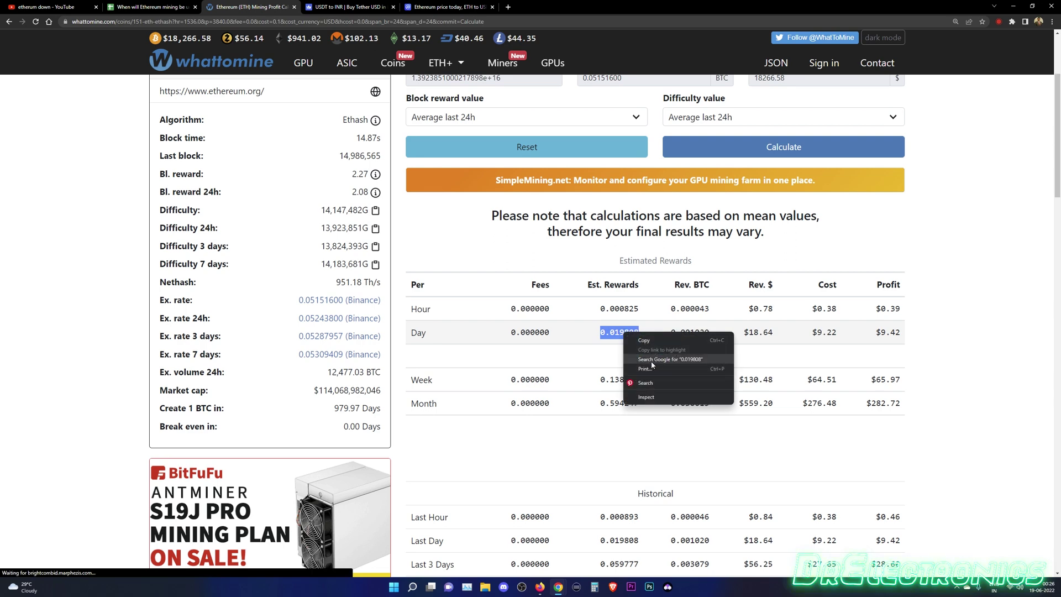
pyautogui.click(644, 341)
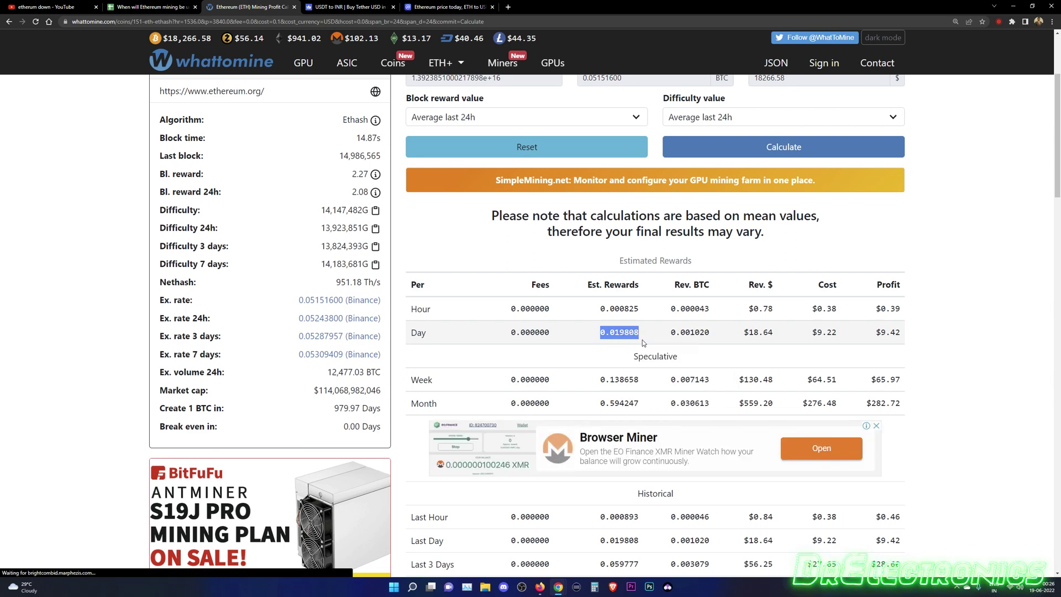
pyautogui.click(142, 10)
pyautogui.rightClick(389, 149)
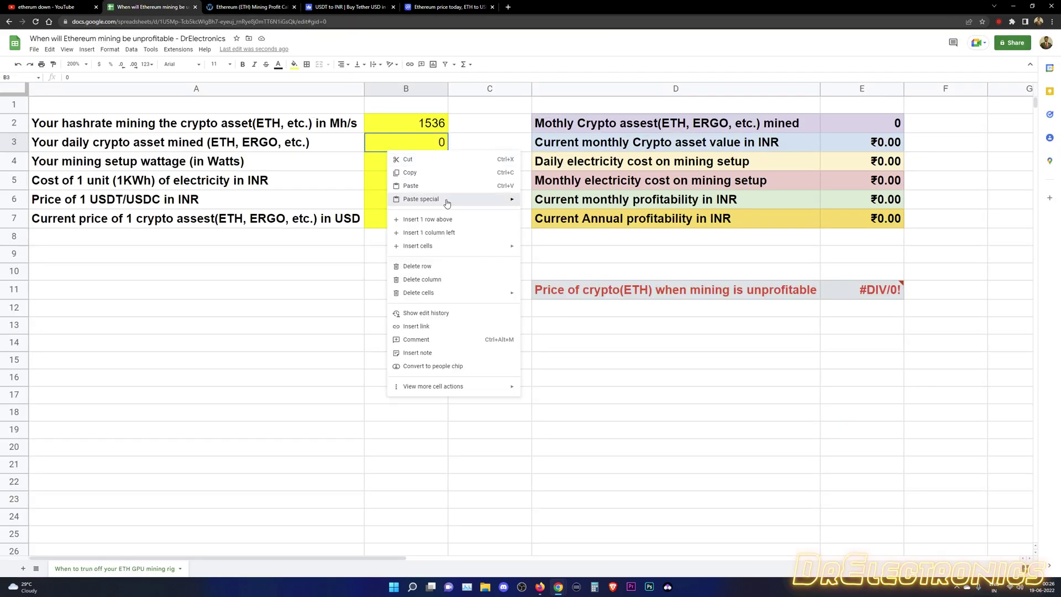
pyautogui.moveTo(448, 204)
pyautogui.click(534, 208)
# Enter 4300 W as the mining setup wattage in the spreadsheet.
pyautogui.click(385, 165)
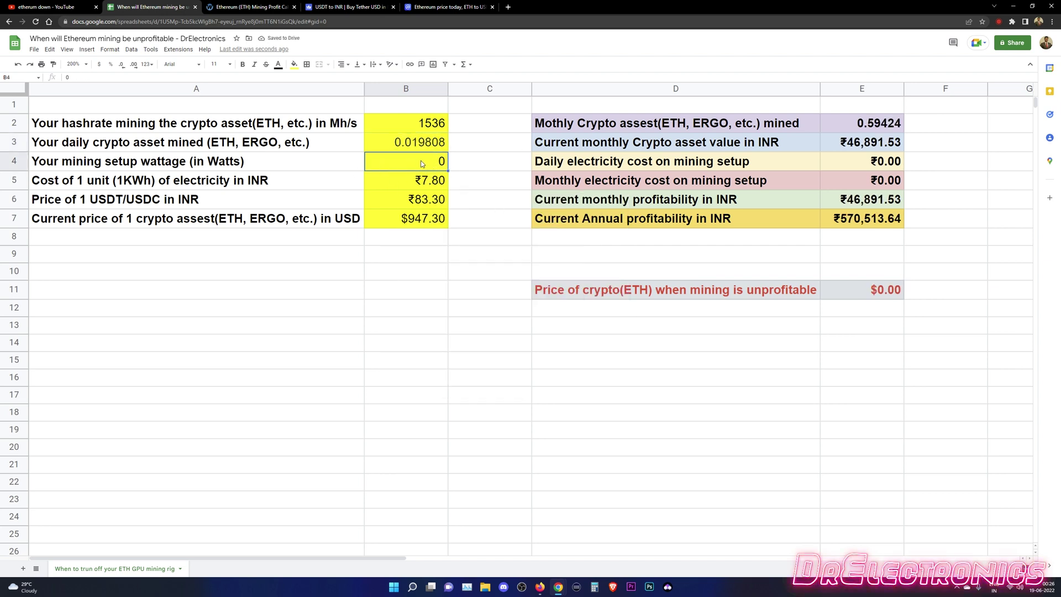
pyautogui.write('4300')
pyautogui.press('Return')
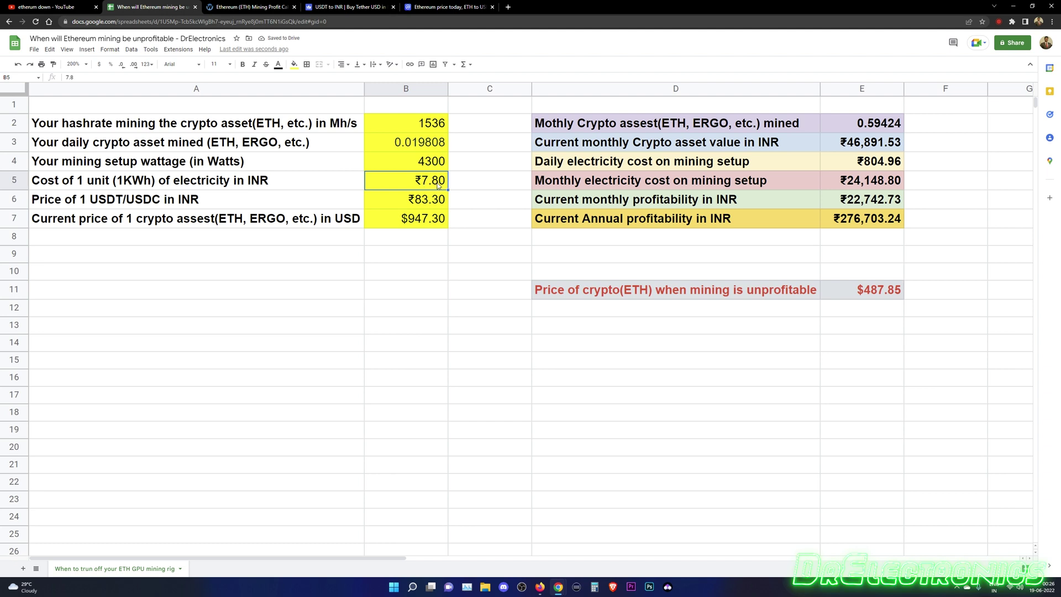
# Review the daily electricity cost and the ETH price at which mining becomes unprofitable for this setup.
pyautogui.click(887, 168)
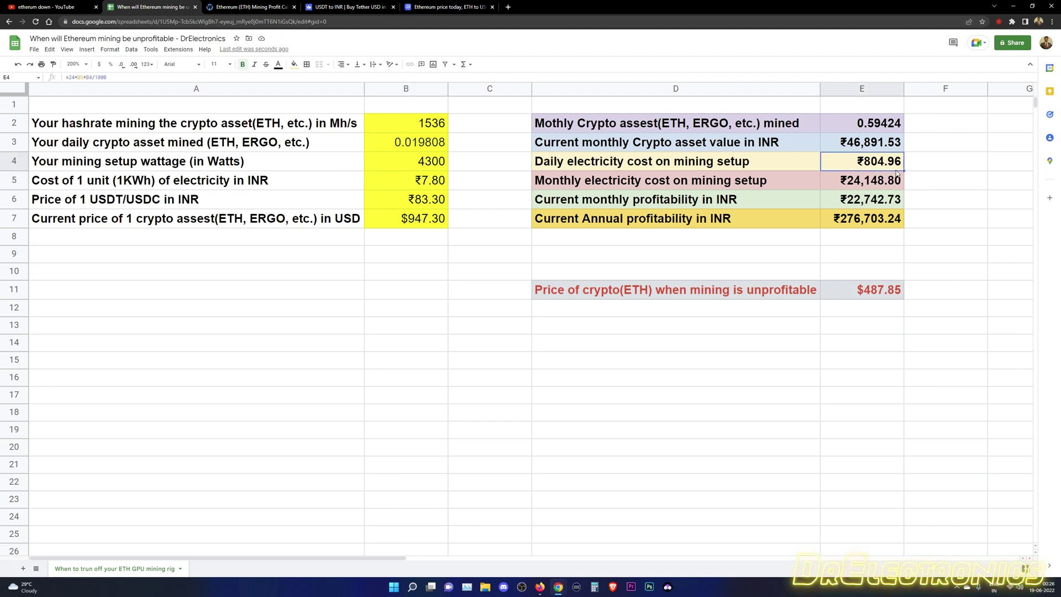
pyautogui.click(878, 299)
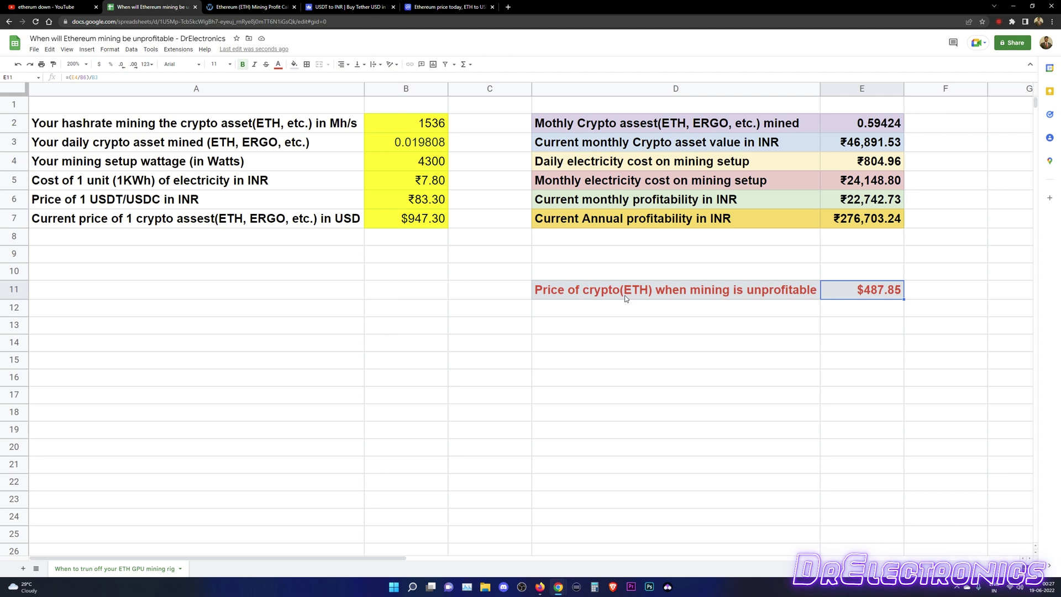
pyautogui.click(811, 299)
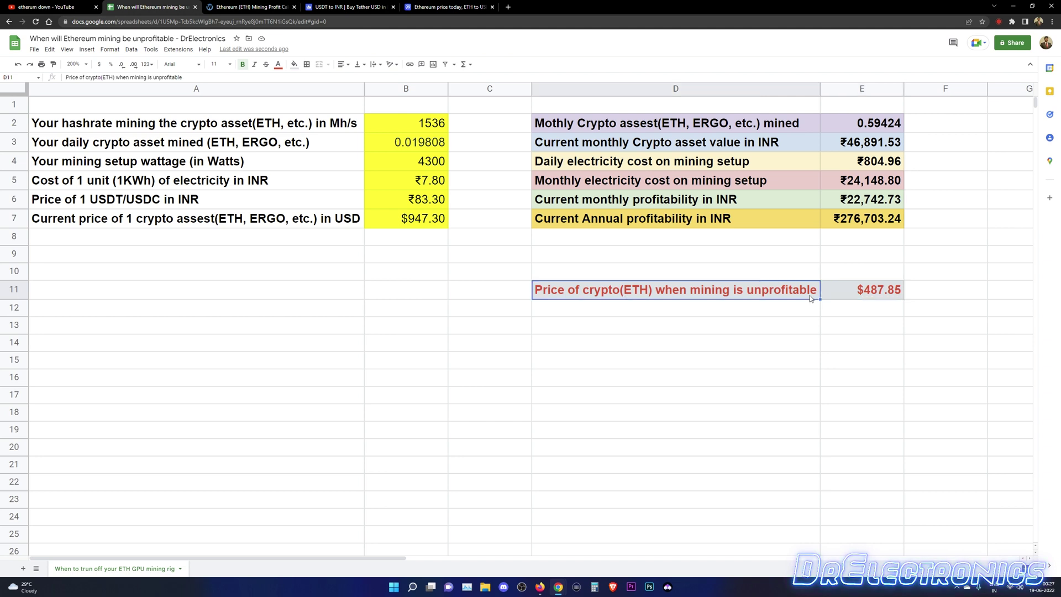
pyautogui.click(874, 301)
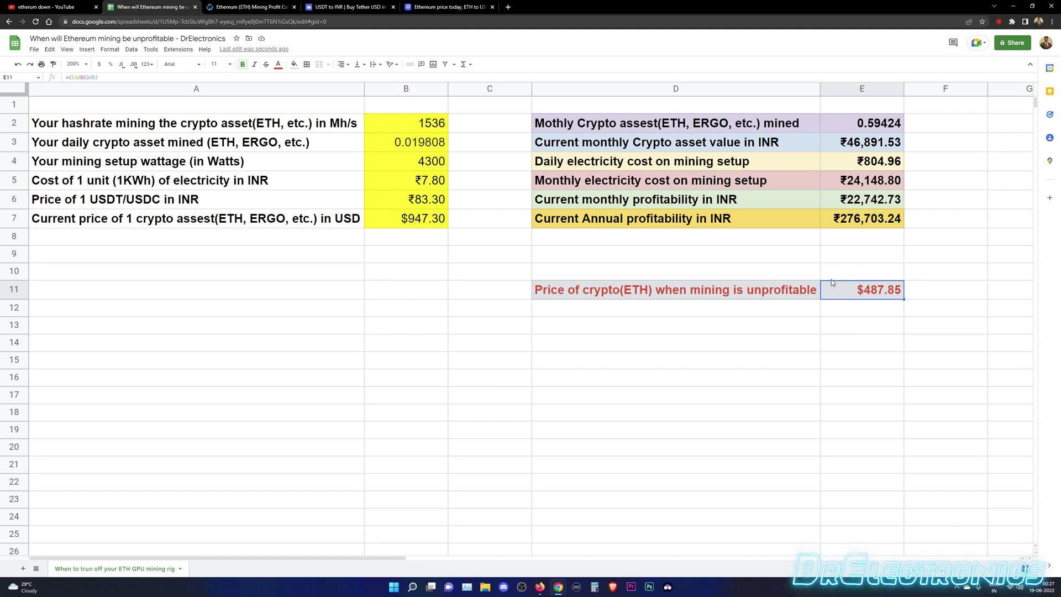
pyautogui.click(768, 293)
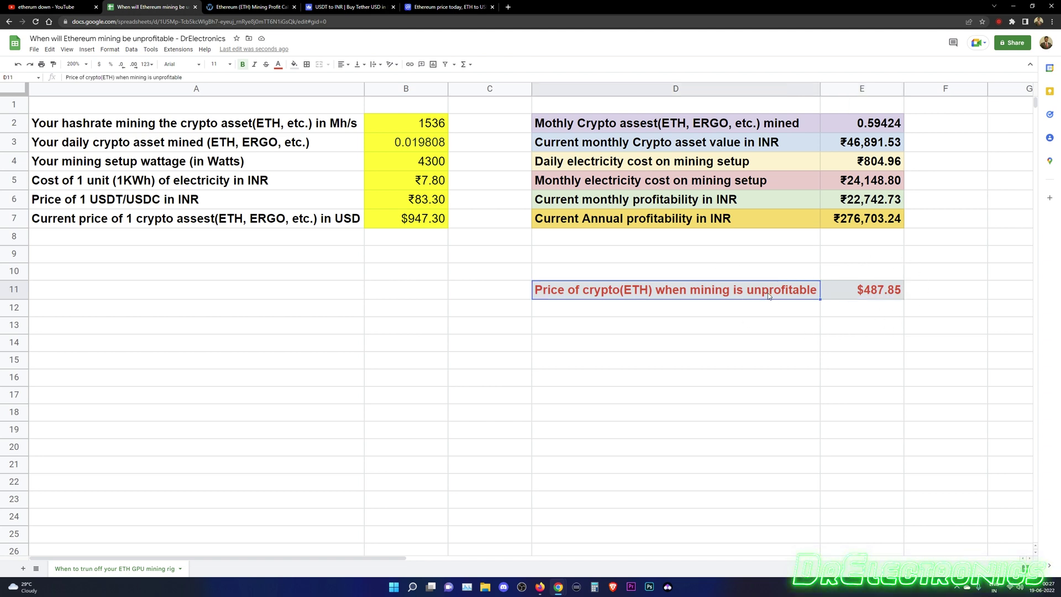